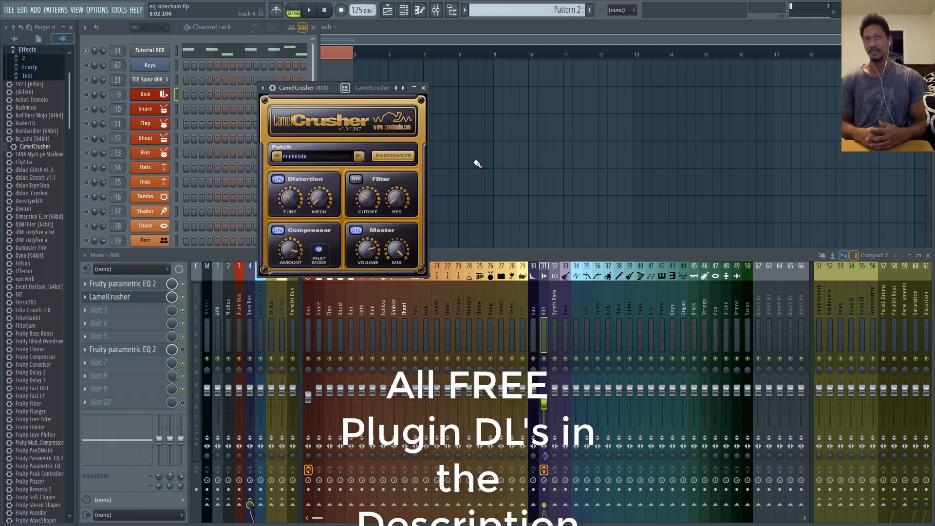
Play the 808 pattern with CamelCrusher active and with it bypassed to compare the sound.
drag(312, 88, 304, 87)
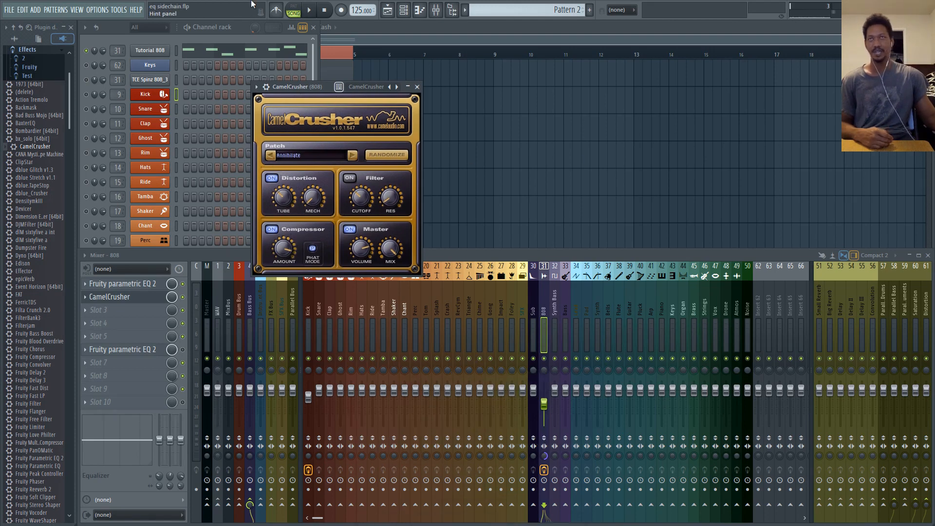
click(310, 11)
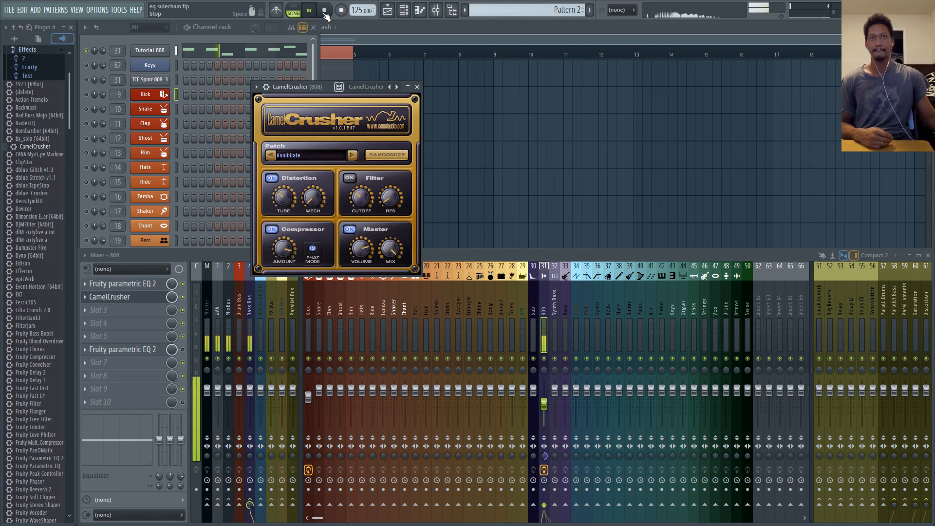
click(324, 10)
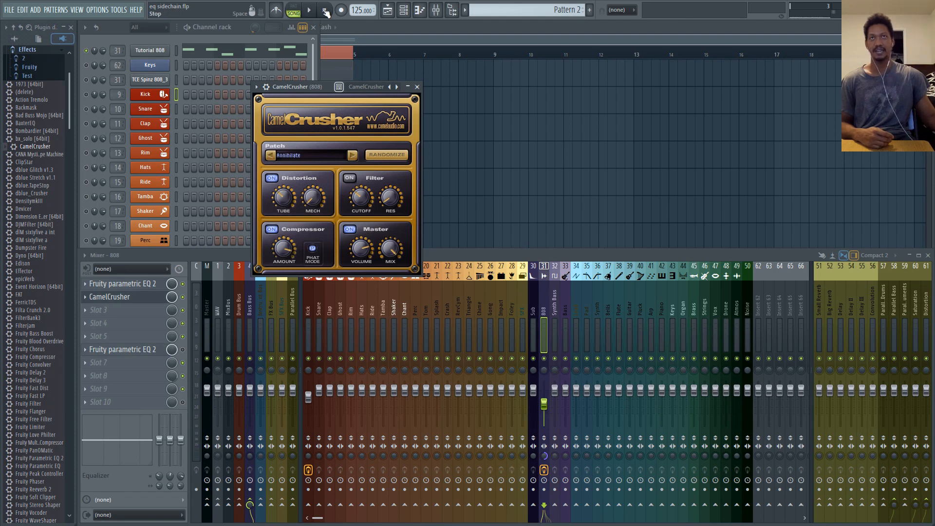
click(183, 297)
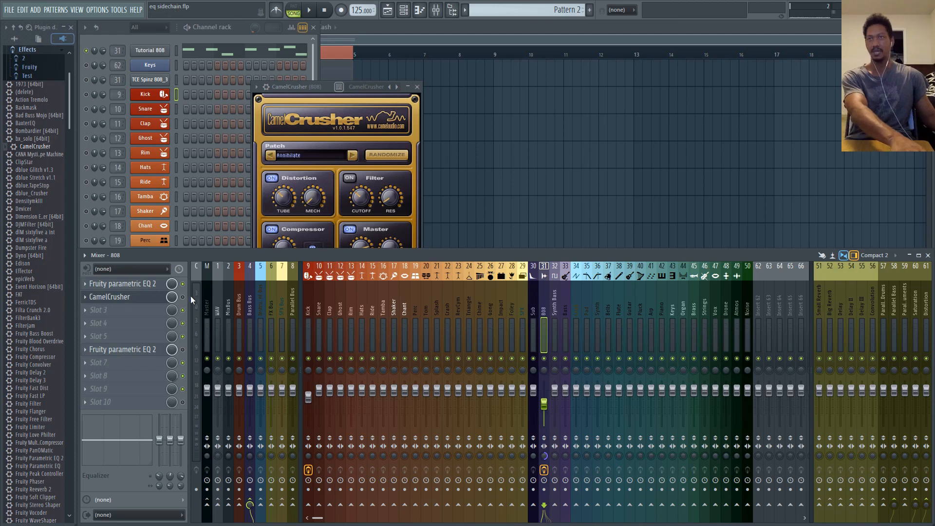
key(space)
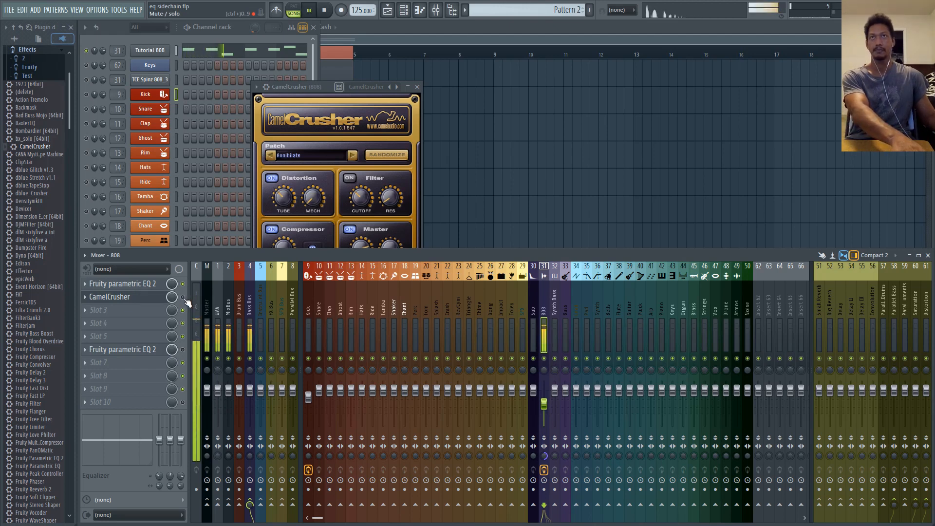
key(space)
click(183, 298)
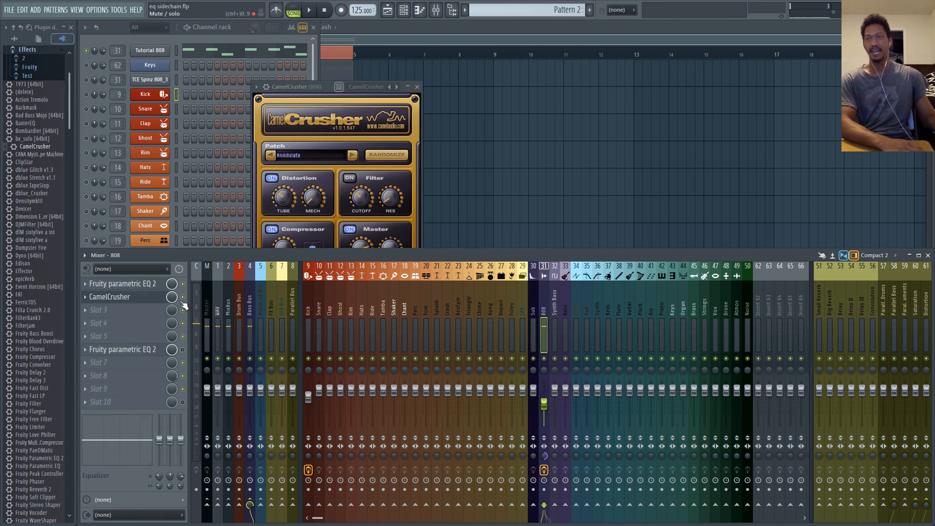
key(space)
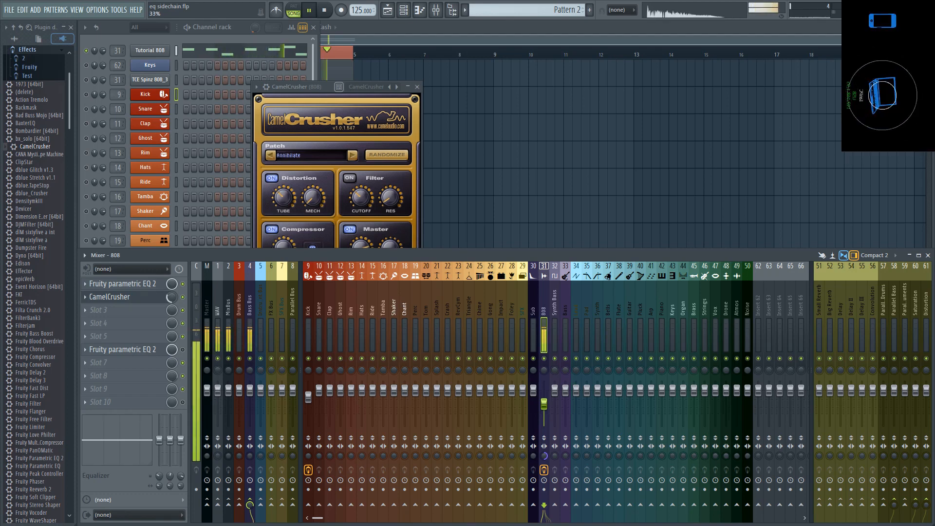
key(space)
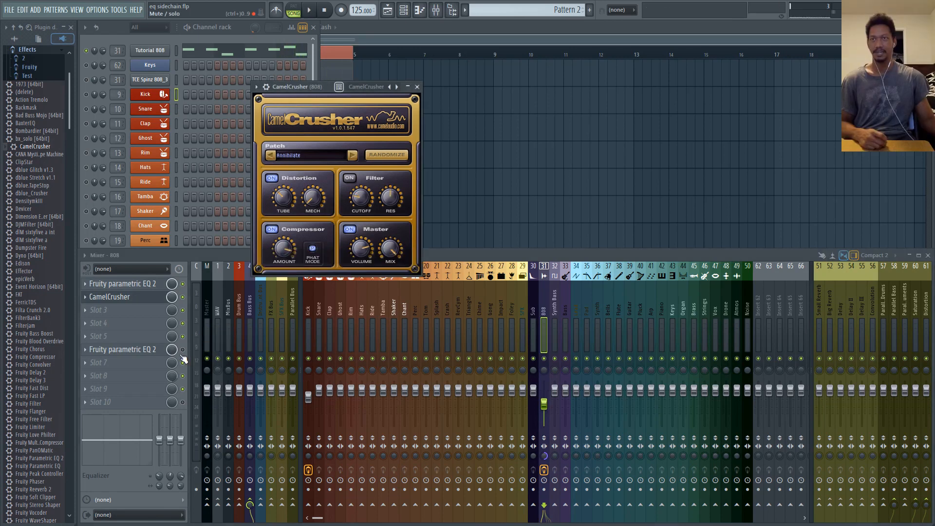
Enable and open the Fruity parametric EQ 2 in slot 6 of the 808 track, and reset its main level.
click(140, 351)
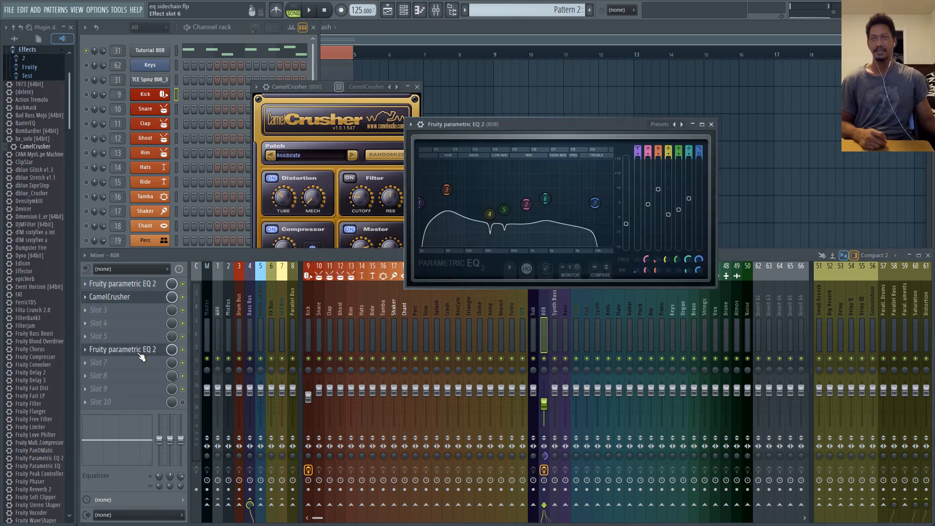
drag(625, 224, 625, 207)
right_click(628, 208)
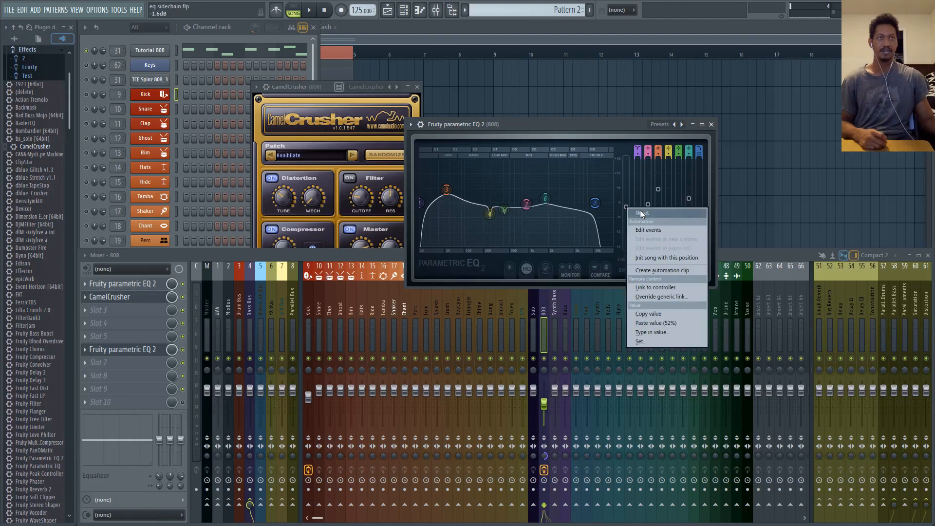
click(638, 213)
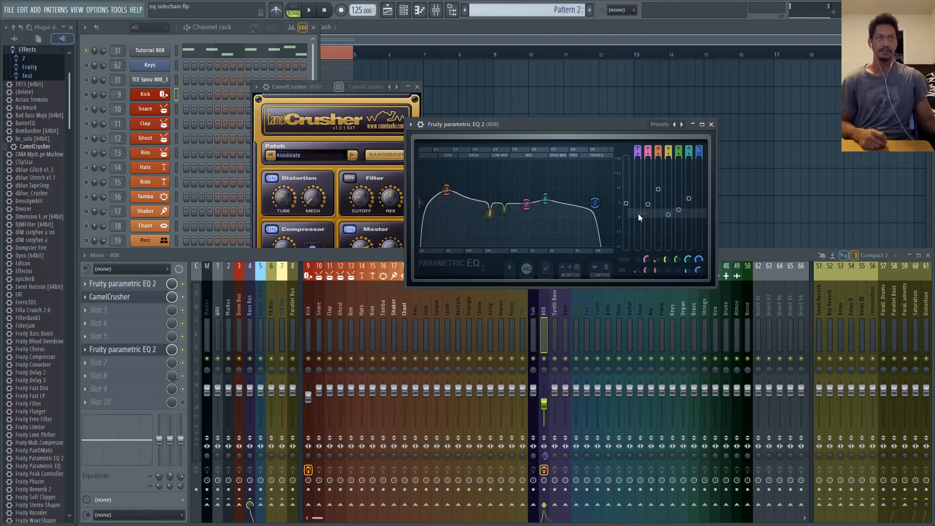
During playback, lower CamelCrusher's slot mix level to 50% and the EQ's band 7 low pass to about 3795 Hz.
click(310, 11)
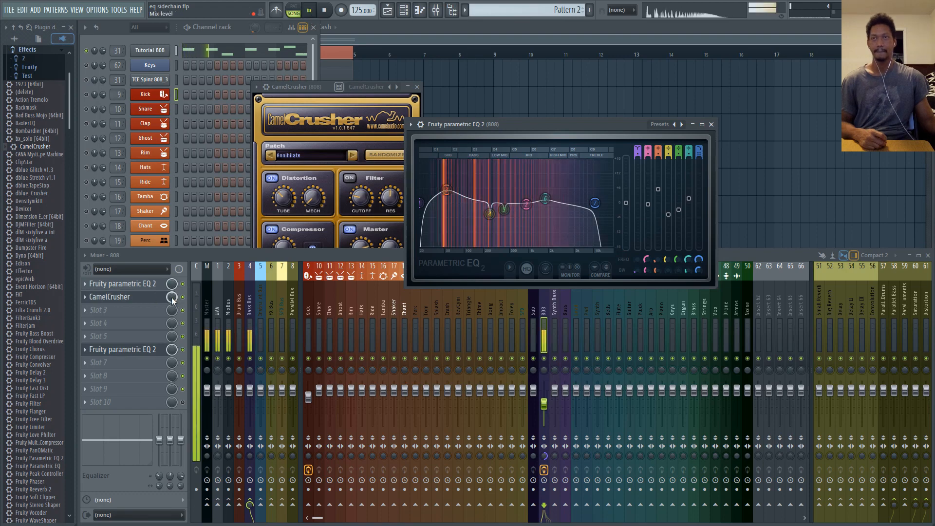
mouse_move(172, 297)
mouse_down()
mouse_move(172, 321)
mouse_move(172, 310)
mouse_up()
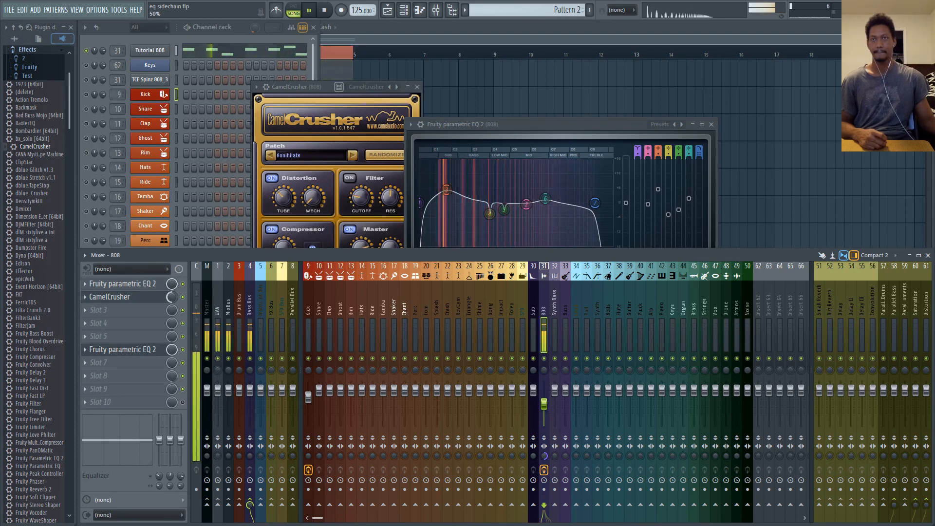
click(540, 124)
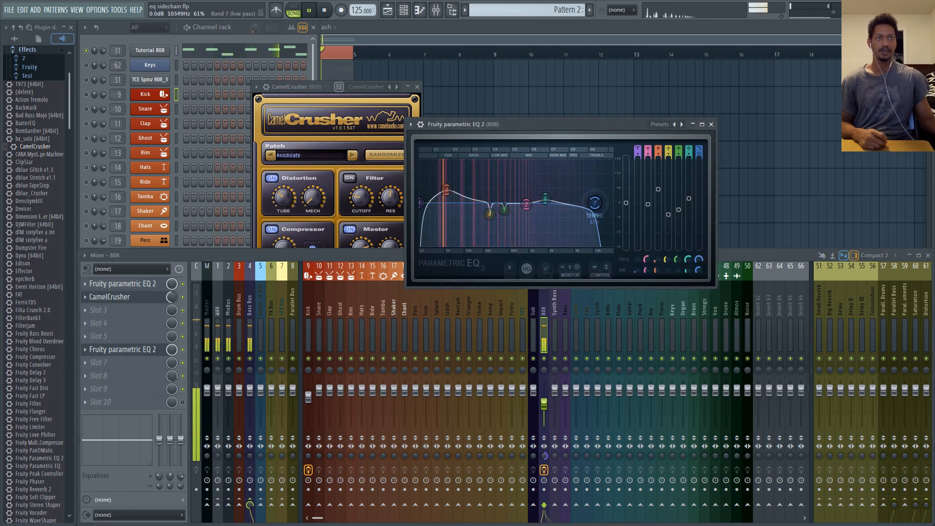
drag(594, 203, 566, 202)
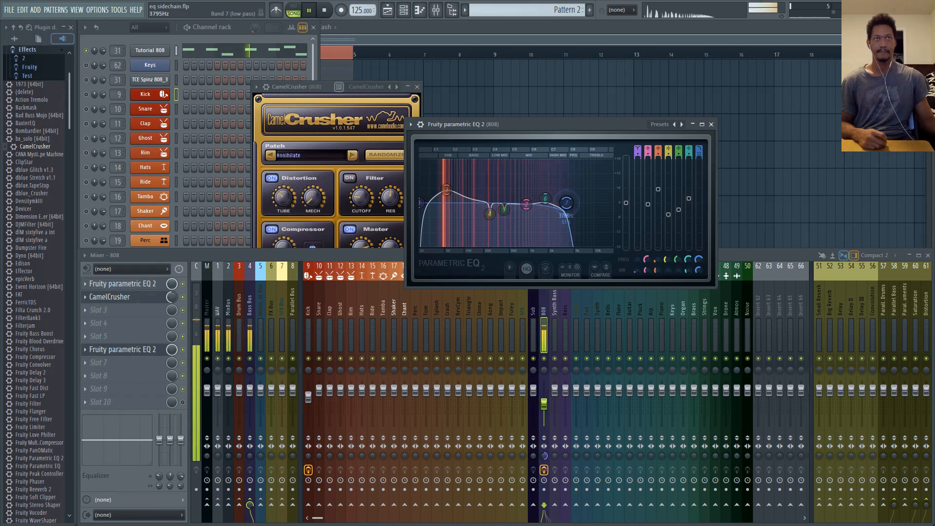
Close the EQ, lower CamelCrusher's Master Mix to about 52%, and stop playback.
click(711, 124)
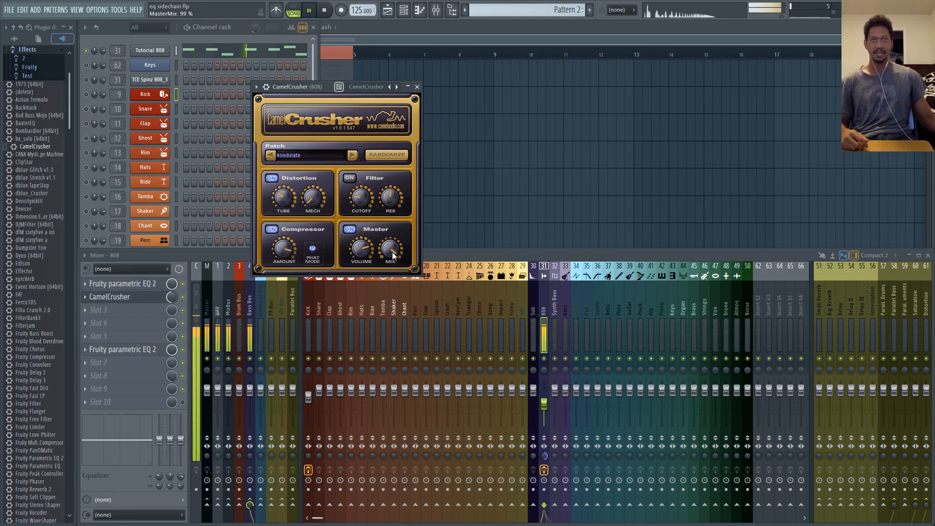
drag(393, 255, 391, 301)
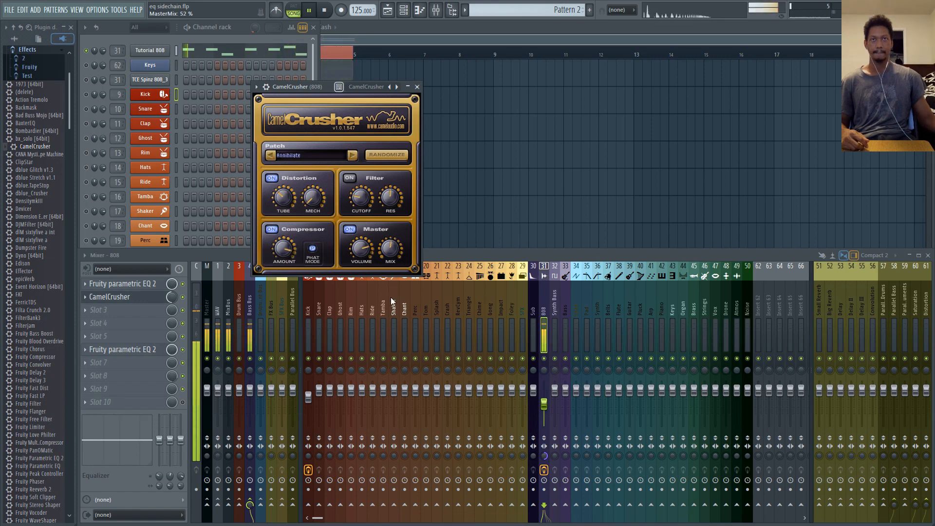
key(space)
Replace CamelCrusher with FerricTDS in slot 2 of the 808 track and set its Trim to about 0.46 during playback.
drag(26, 302, 100, 323)
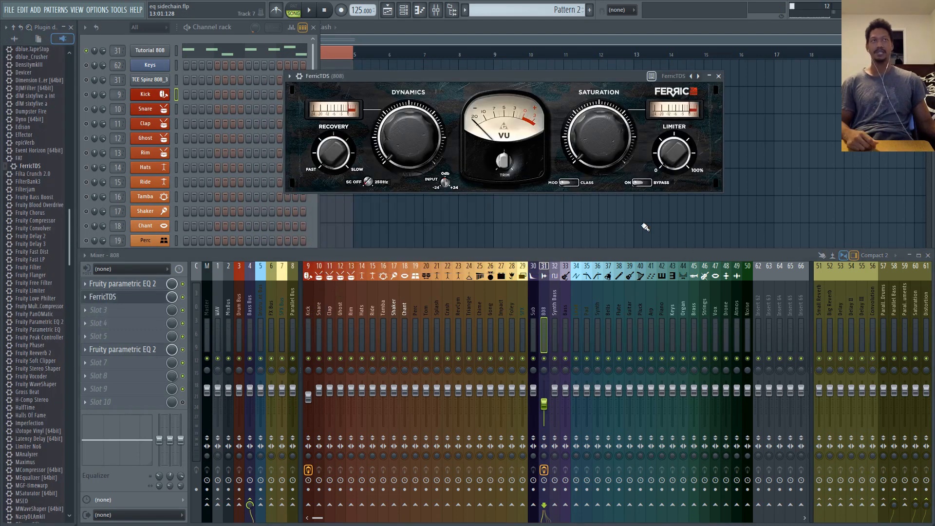
drag(542, 75, 484, 105)
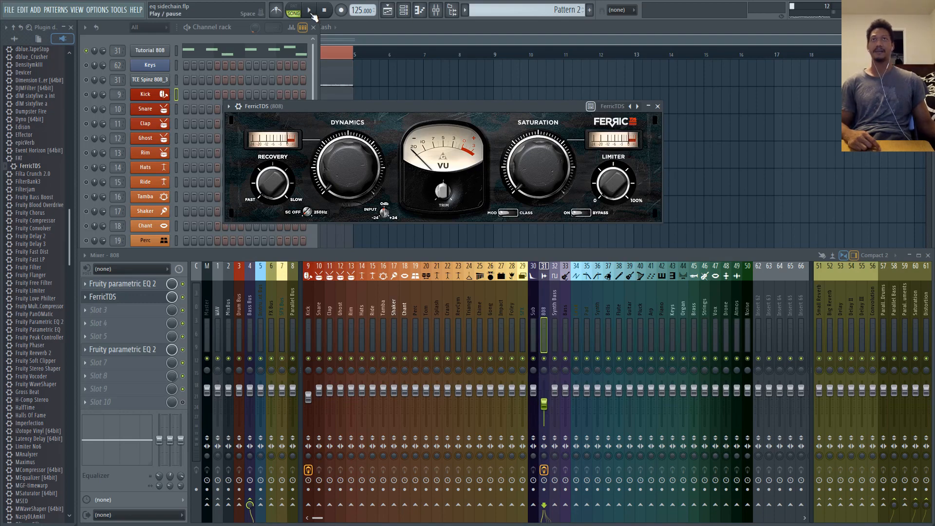
click(310, 11)
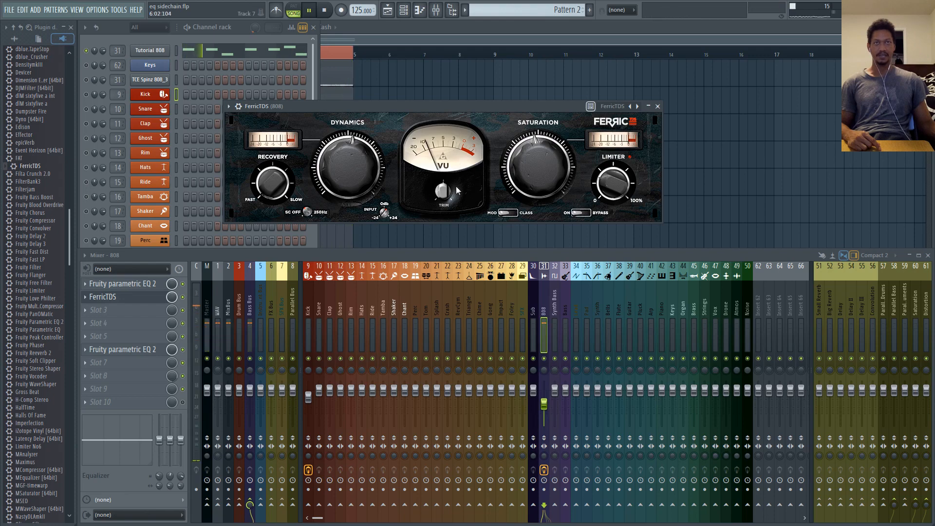
drag(444, 195, 443, 200)
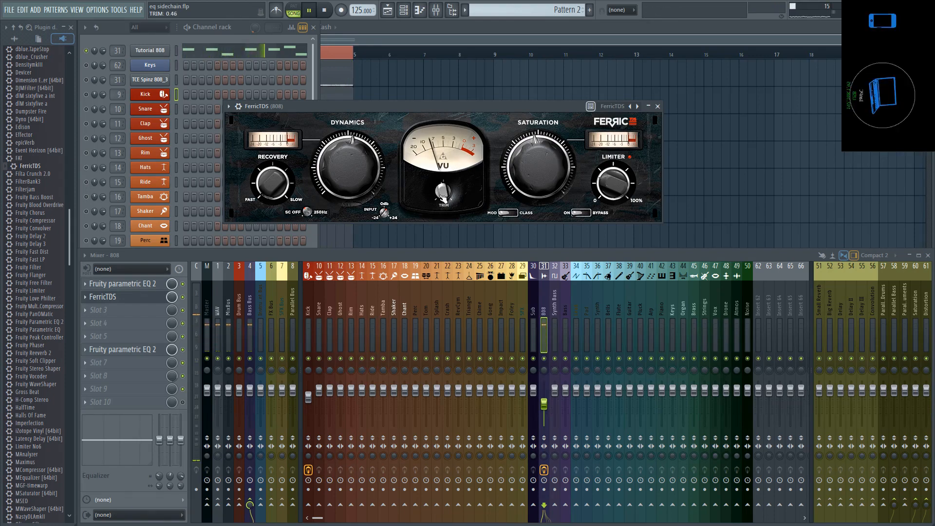
drag(443, 197, 443, 199)
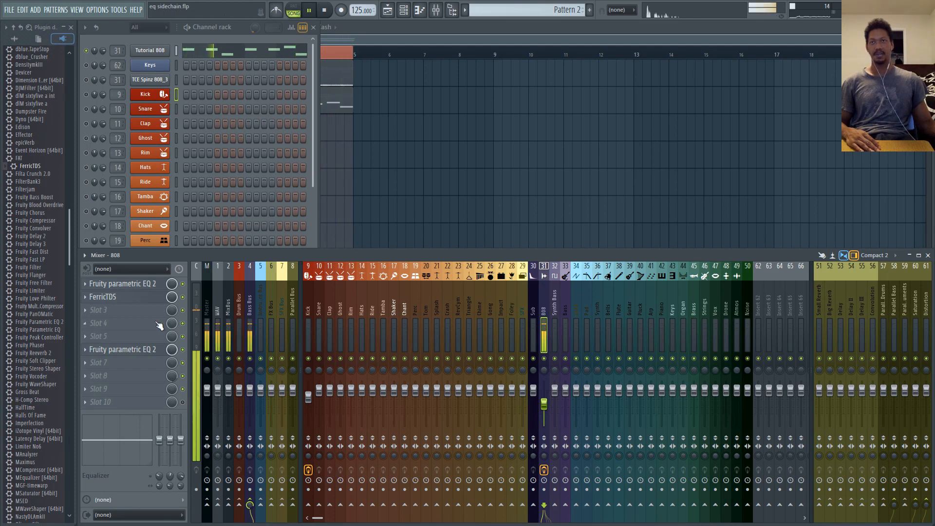
Toggle FerricTDS on the 808 track during playback to compare the sound, and stop the pattern.
click(183, 297)
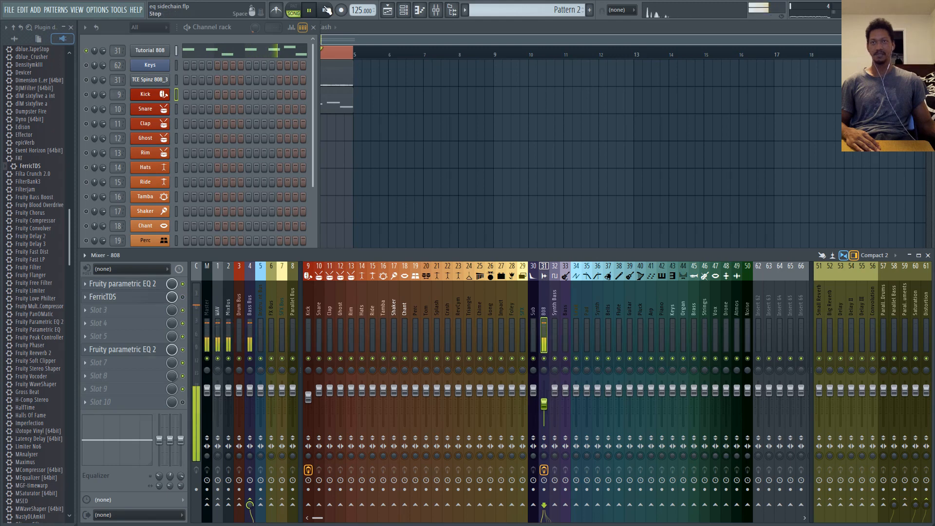
click(326, 10)
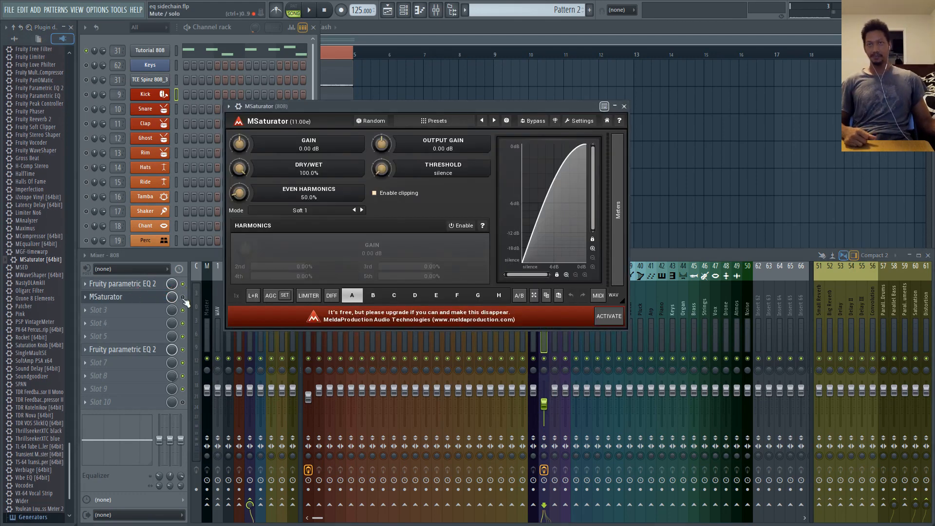
Reopen the MSaturator window from slot 2 of the 808 track and move it higher over the playlist.
click(132, 302)
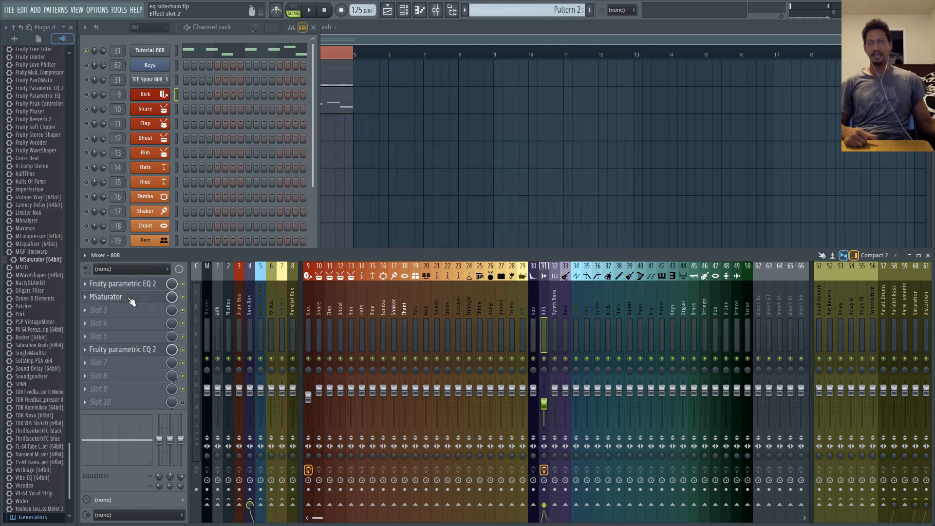
click(131, 302)
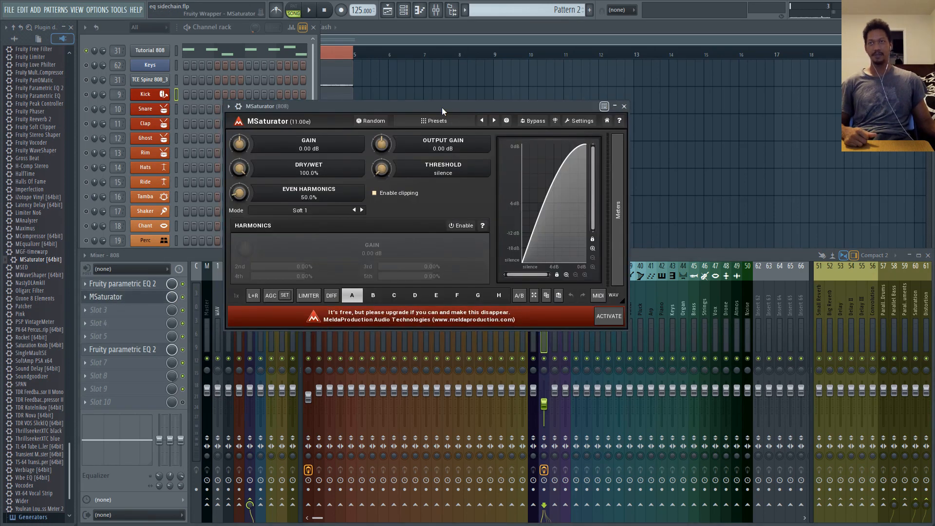
drag(442, 107, 470, 80)
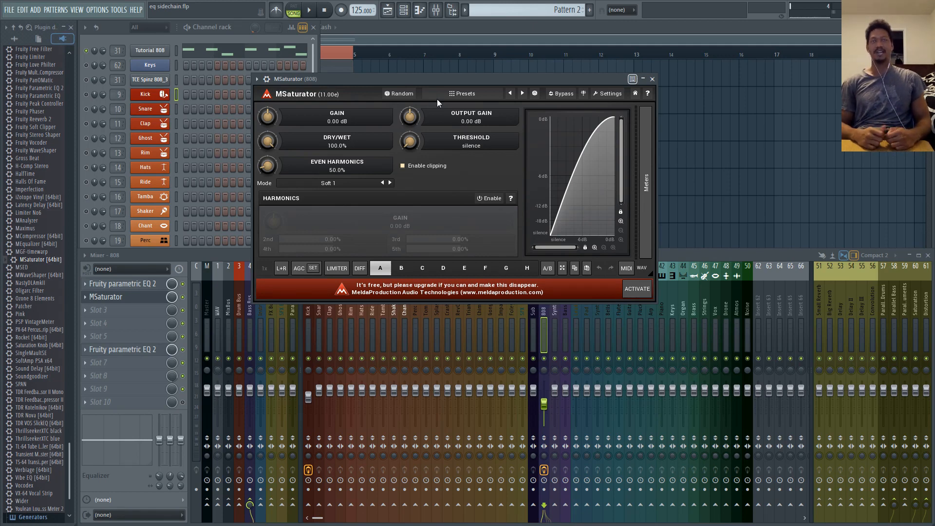
drag(400, 80, 393, 68)
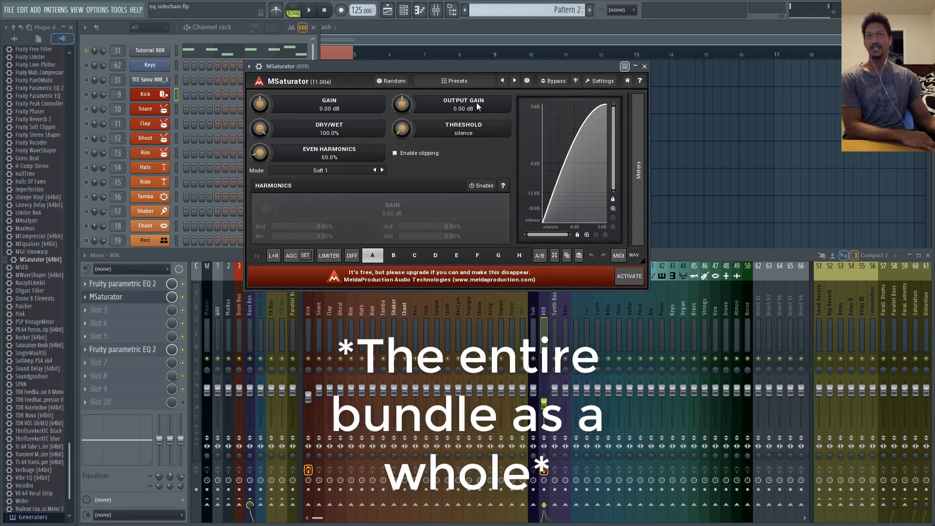
Load MSaturator's Bass preset from the Root folder and play the 808 through it.
click(449, 81)
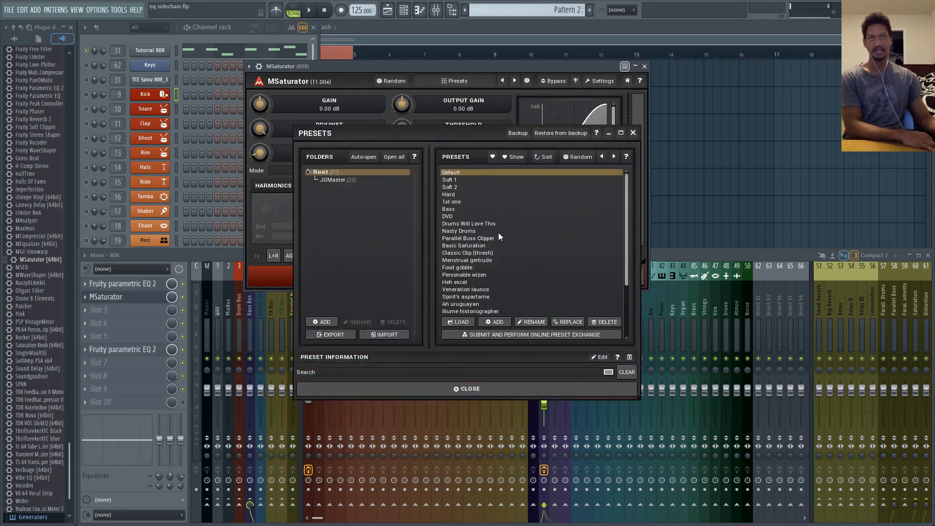
click(457, 209)
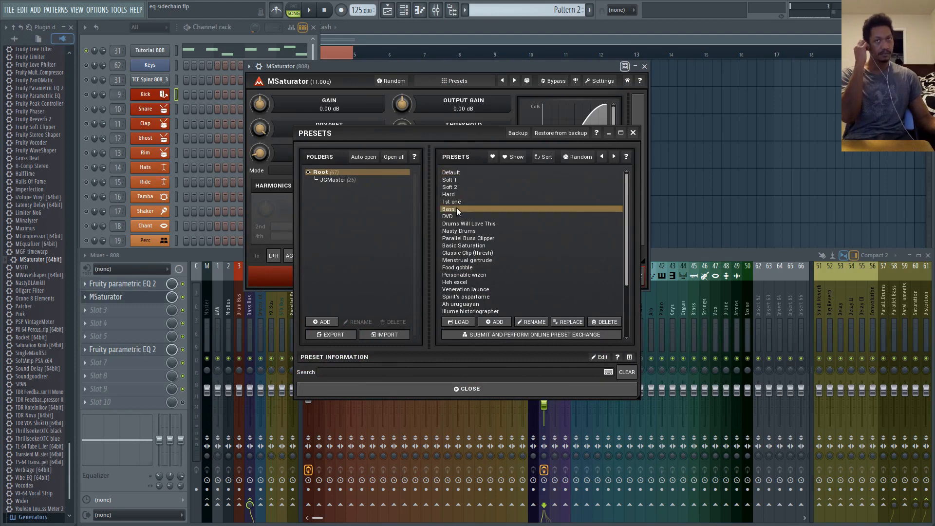
double_click(450, 212)
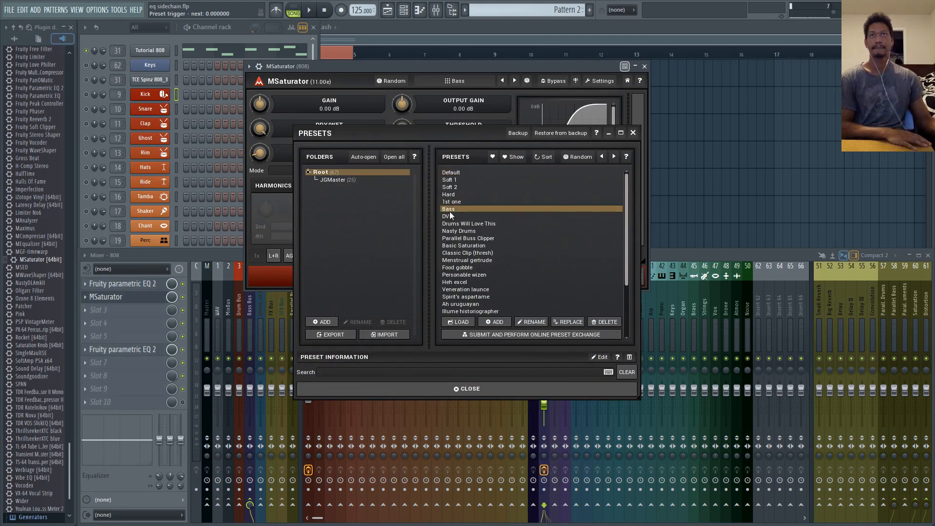
key(space)
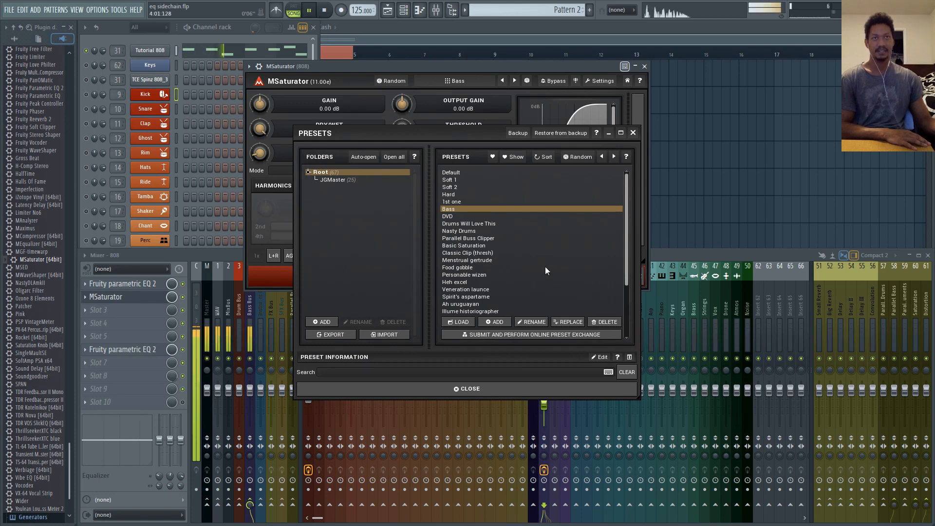
Audition MSaturator's JGMaster presets on the playing 808, from JG+1.1db-Soft1 up to JG-LoudnessWar+8.0db-Clip1.
click(338, 180)
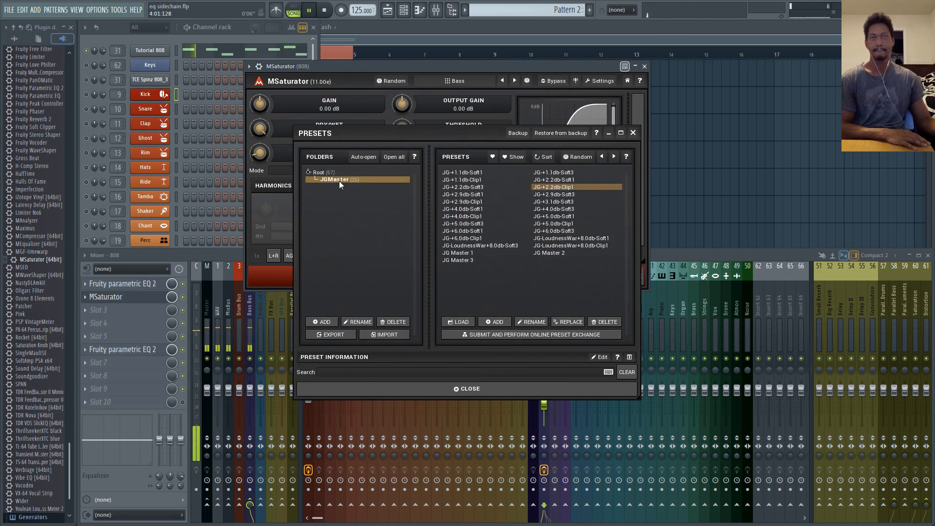
click(464, 174)
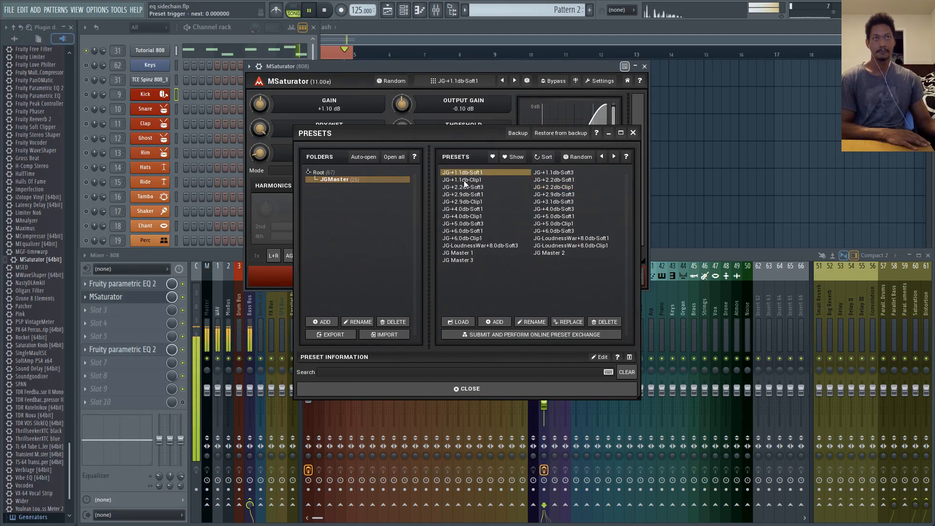
click(465, 183)
click(463, 187)
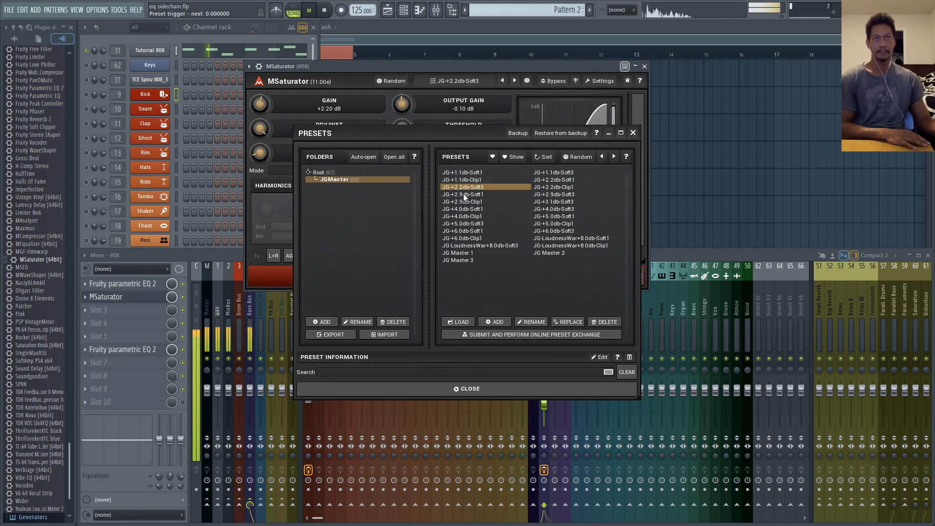
click(463, 194)
click(470, 215)
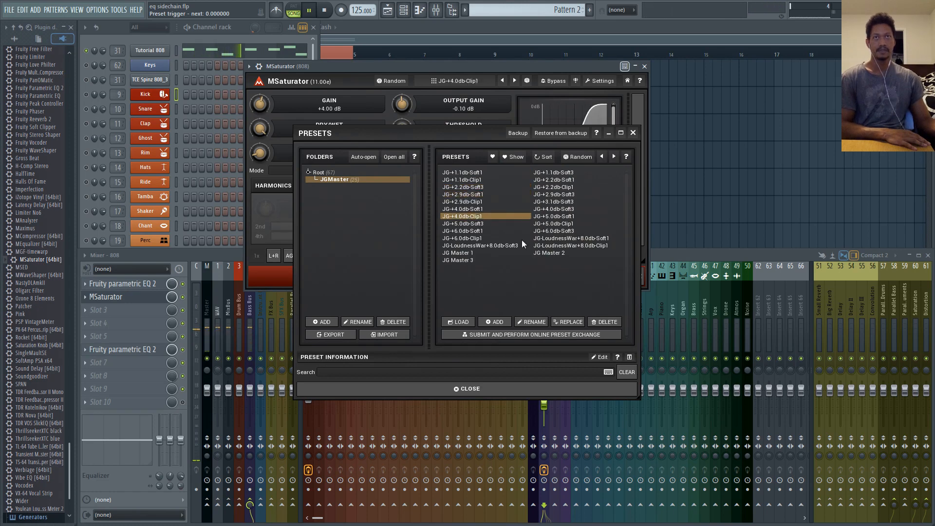
click(570, 239)
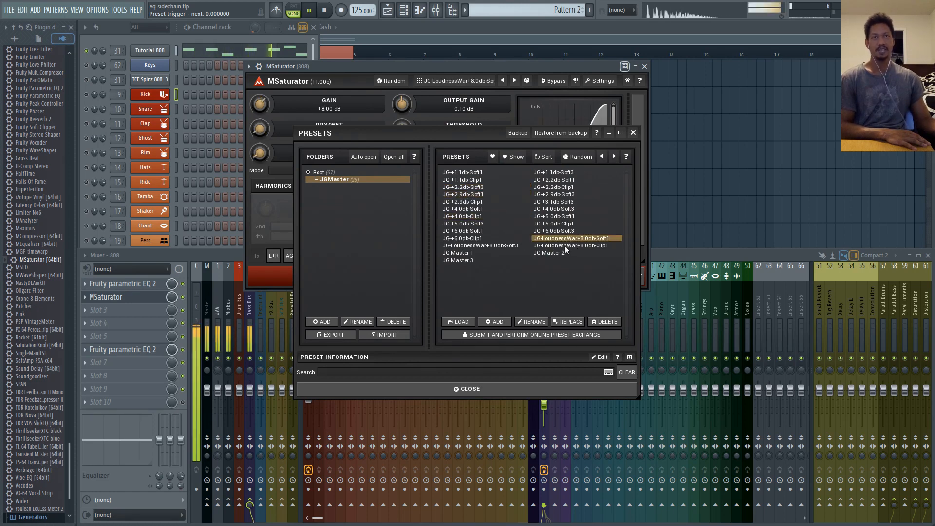
click(565, 245)
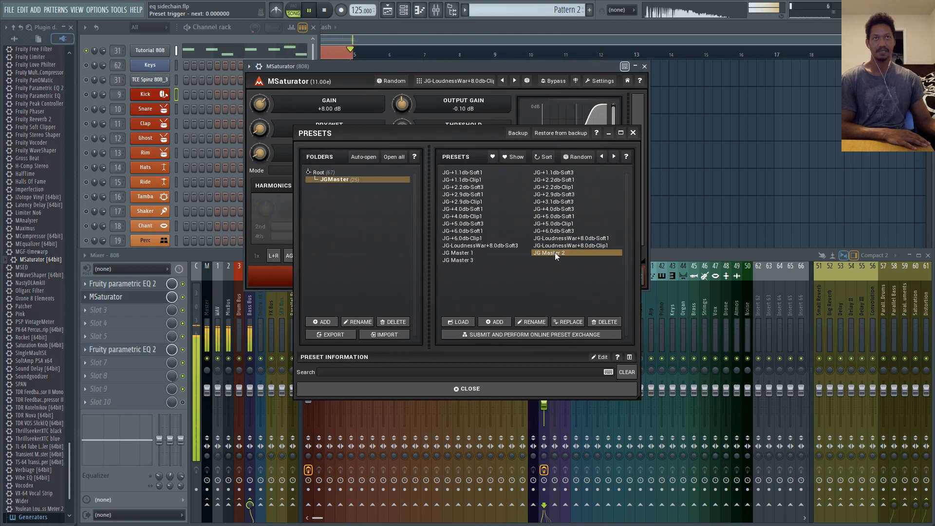
Try the Soft 1, Soft 2 and Hard presets from the Root folder, load Birthplace vest, and close the preset browser.
click(320, 171)
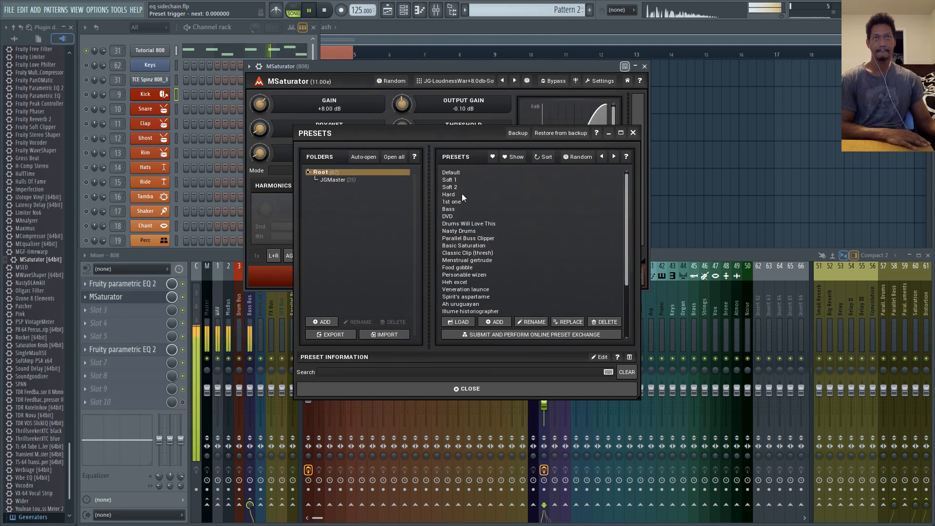
click(452, 180)
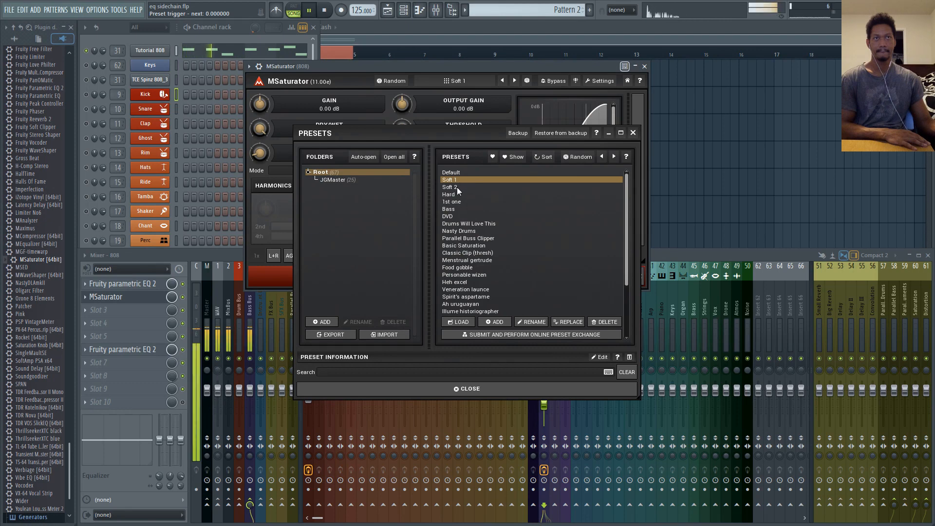
click(457, 187)
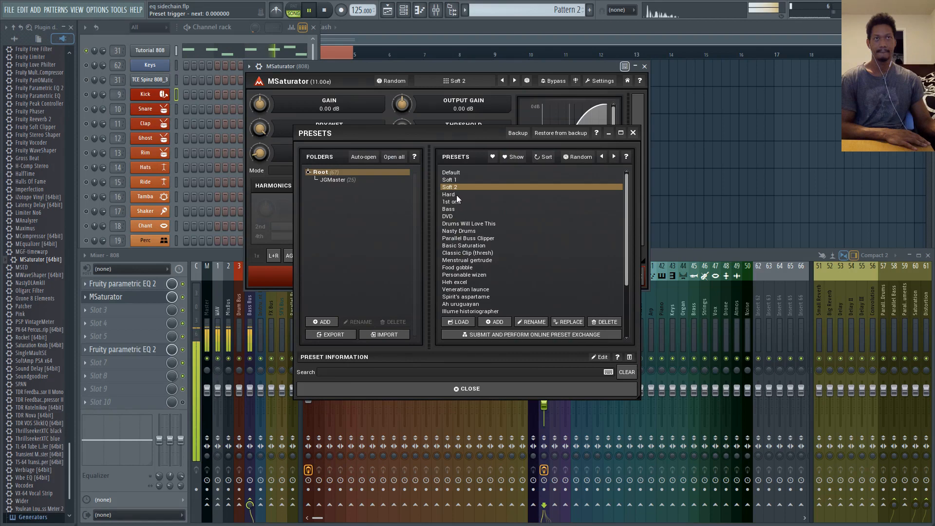
click(461, 195)
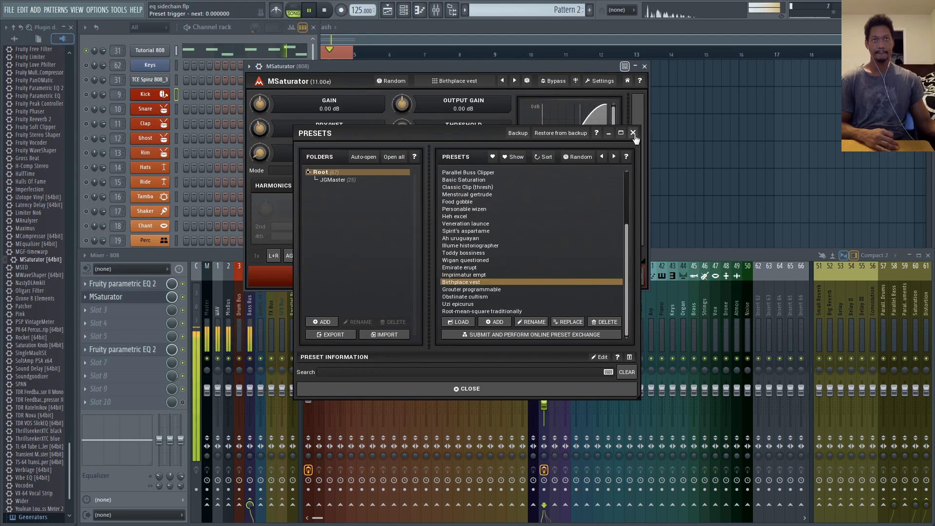
click(634, 134)
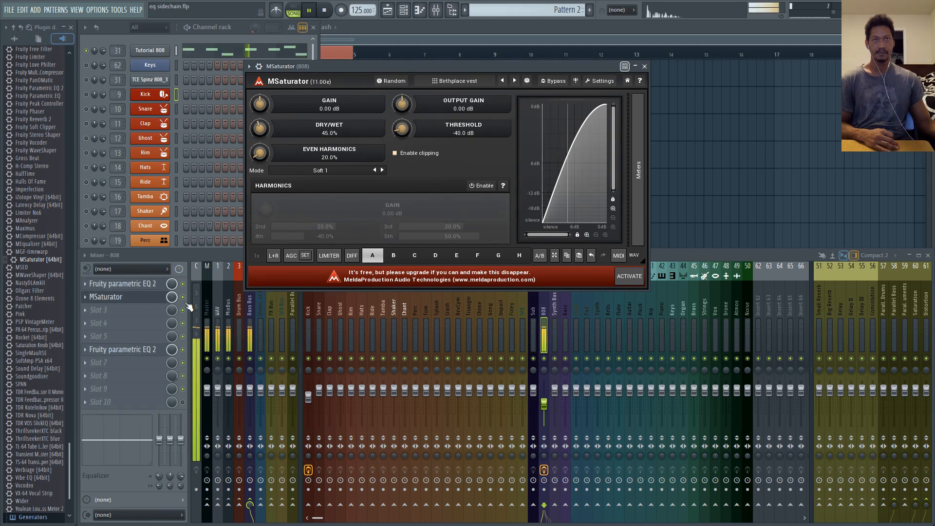
Enable MSaturator's Harmonics section, try different harmonic levels during playback, and switch the section off again.
click(475, 186)
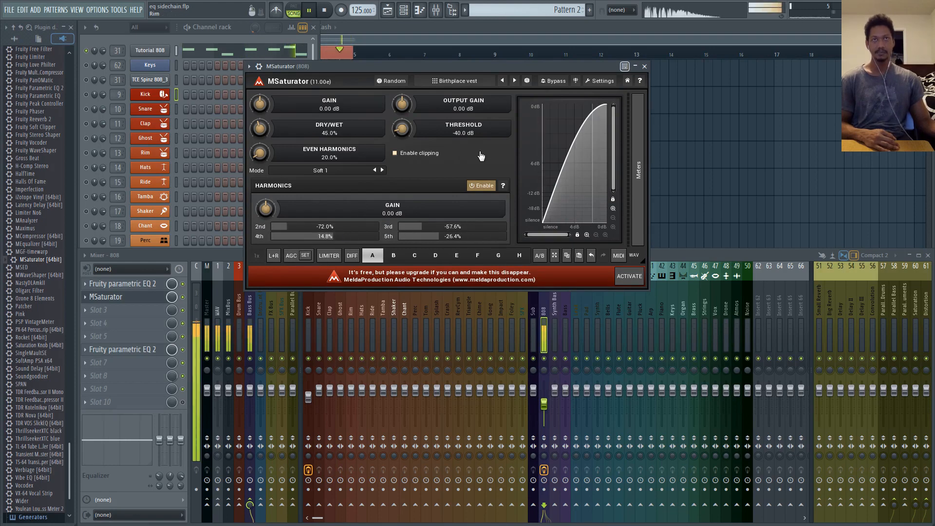
click(477, 185)
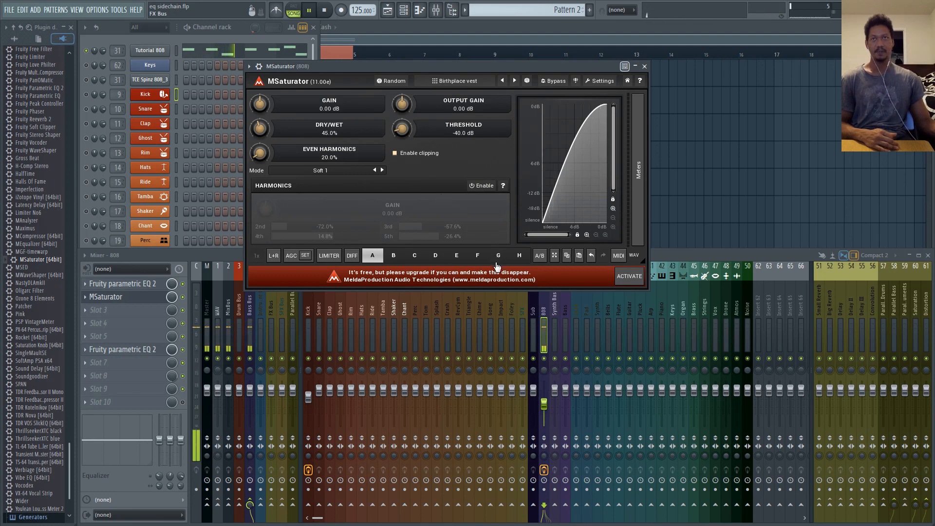
Step through MSaturator's settings slots B to H during playback and return to slot A.
click(393, 255)
click(415, 255)
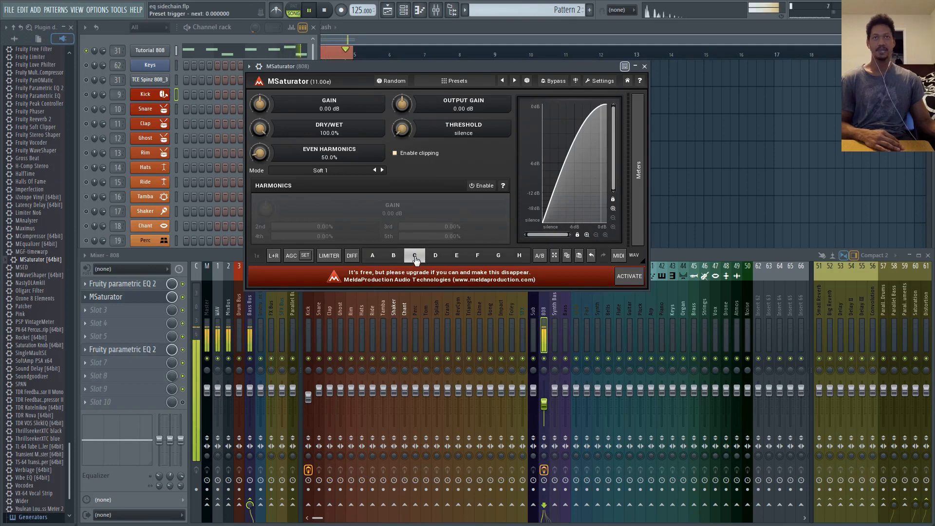
click(435, 255)
click(456, 255)
click(477, 256)
click(498, 256)
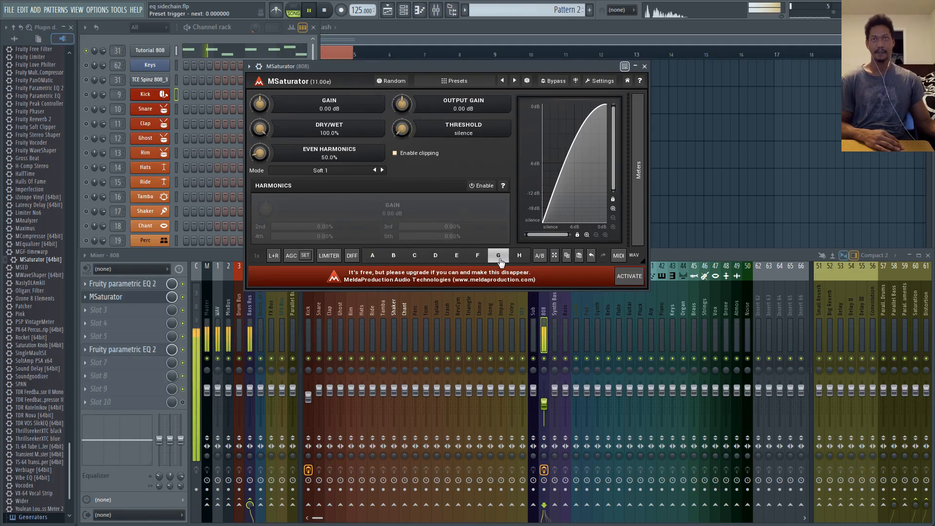
click(519, 256)
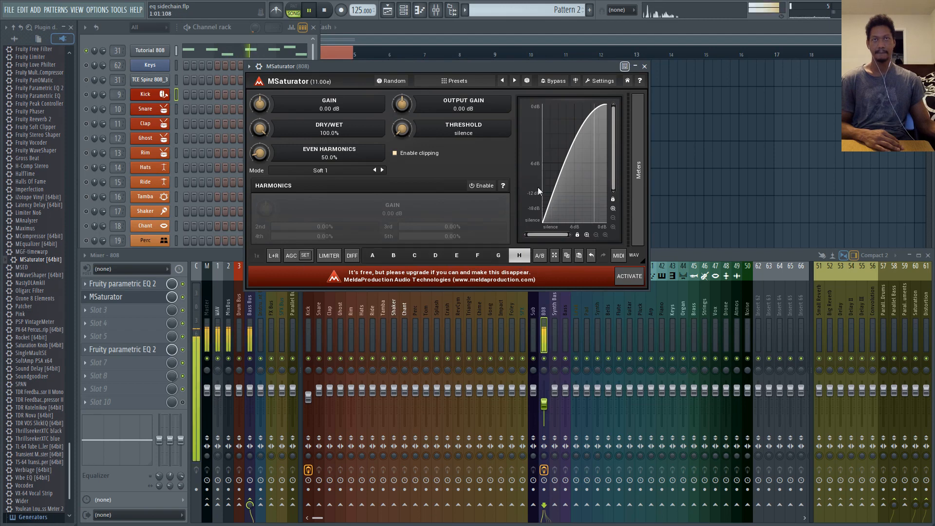
click(370, 258)
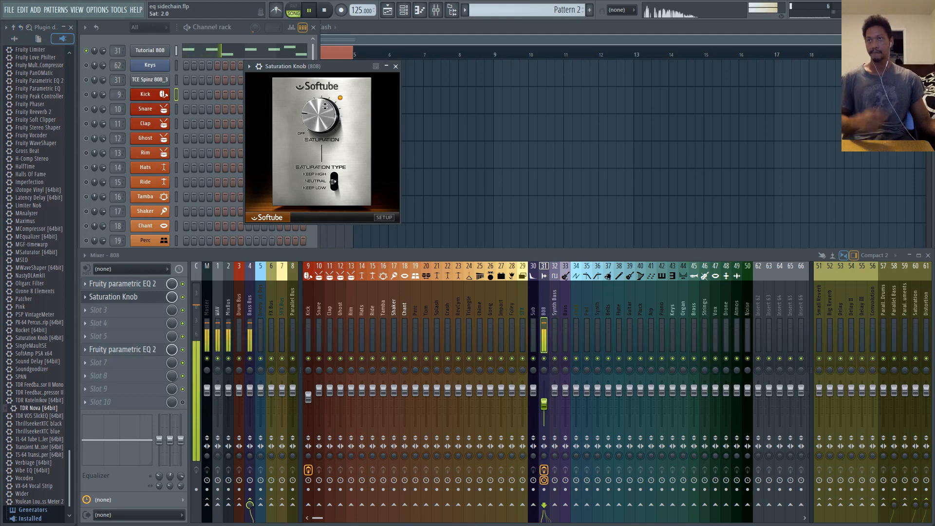
Vary the Saturation Knob's saturation amount with the Neutral type while the 808 plays.
drag(324, 105, 322, 110)
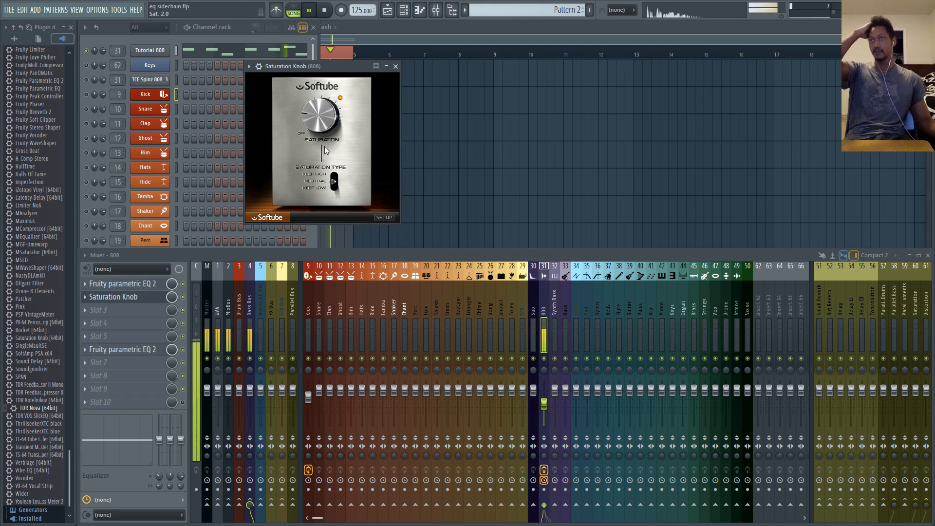
drag(322, 121, 336, 63)
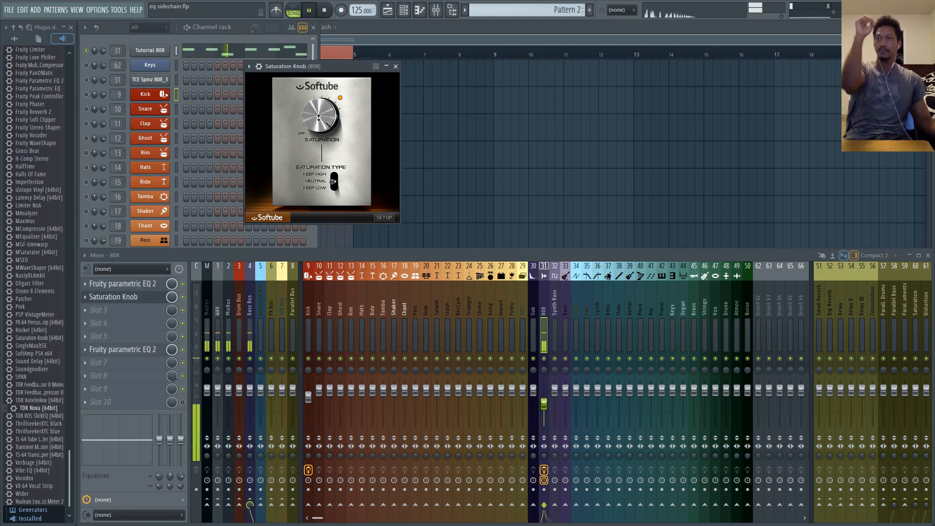
drag(319, 118, 317, 144)
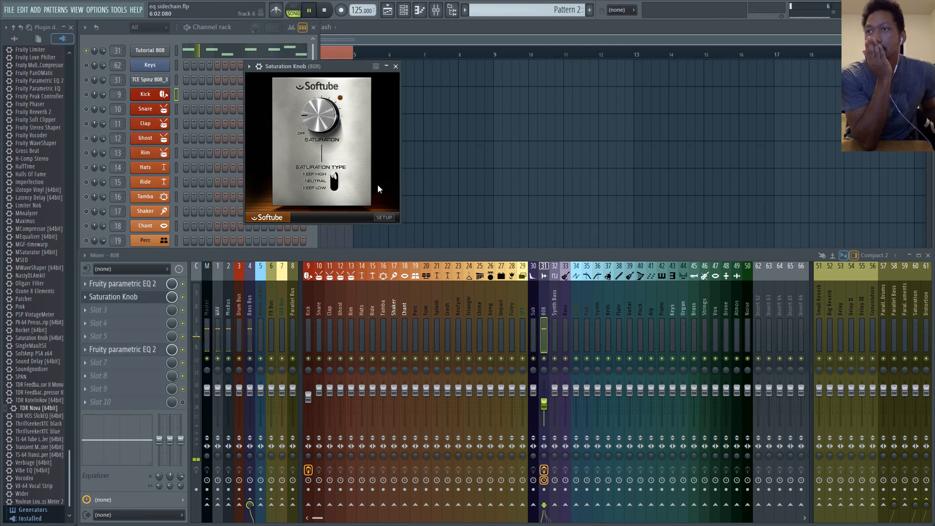
Switch the Saturation Knob's type to Keep Low, vary the saturation amount during playback, and stop the pattern.
drag(327, 118, 327, 115)
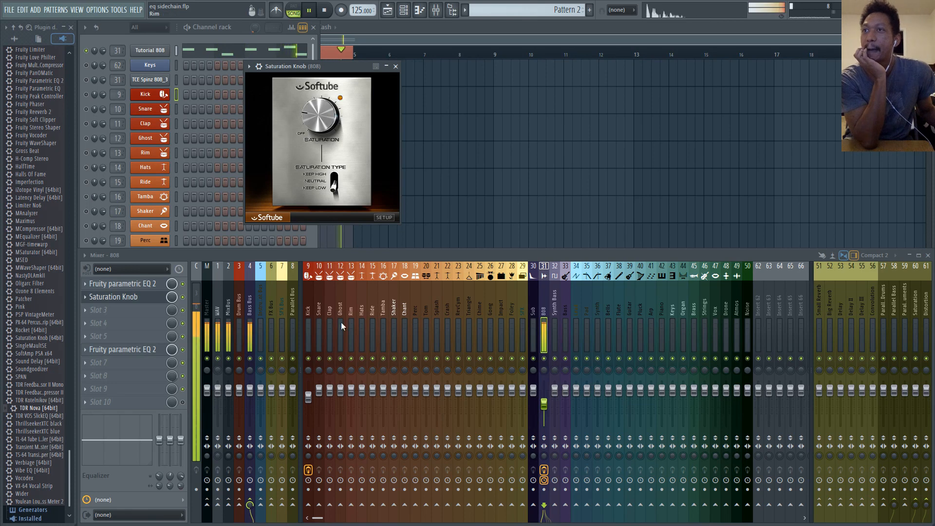
drag(319, 119, 317, 95)
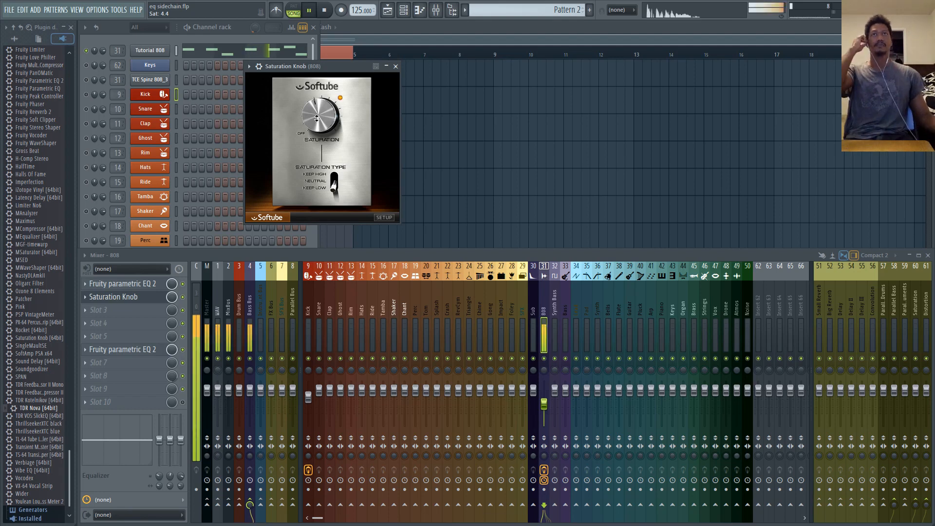
drag(317, 118, 317, 121)
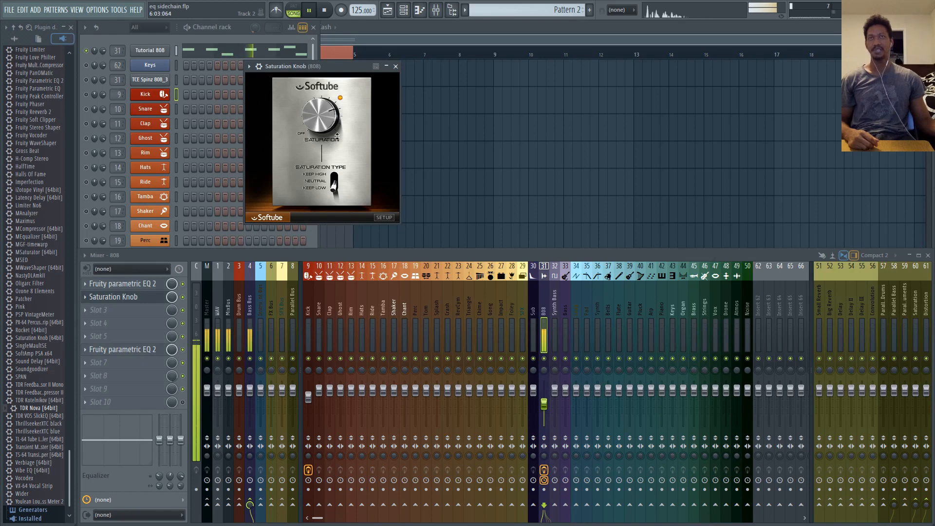
click(325, 11)
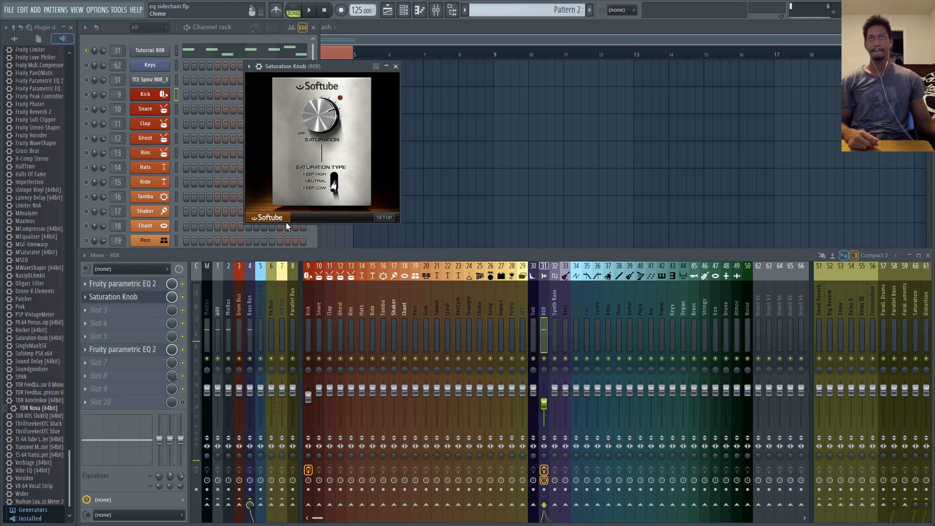
Replace Saturation Knob with SoftAmp PSA in slot 2 of the 808 track and reposition its window.
click(398, 69)
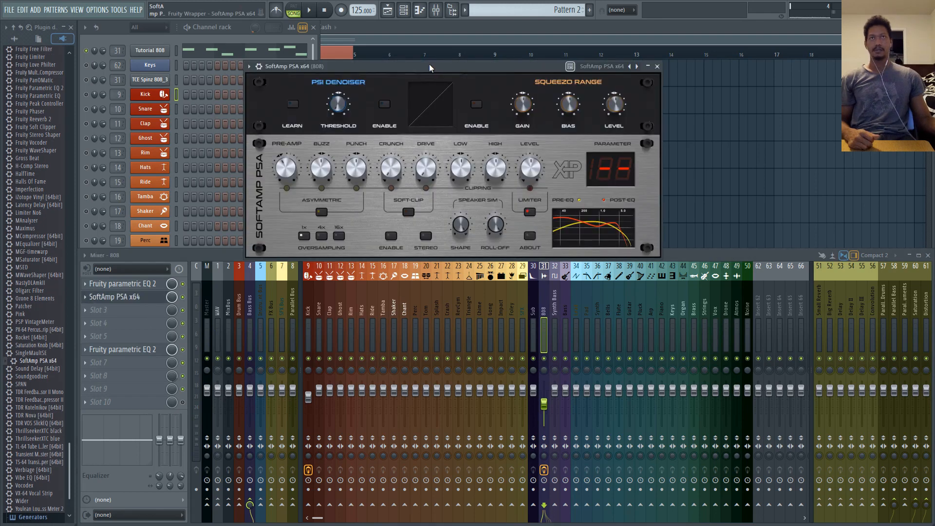
drag(430, 64, 386, 56)
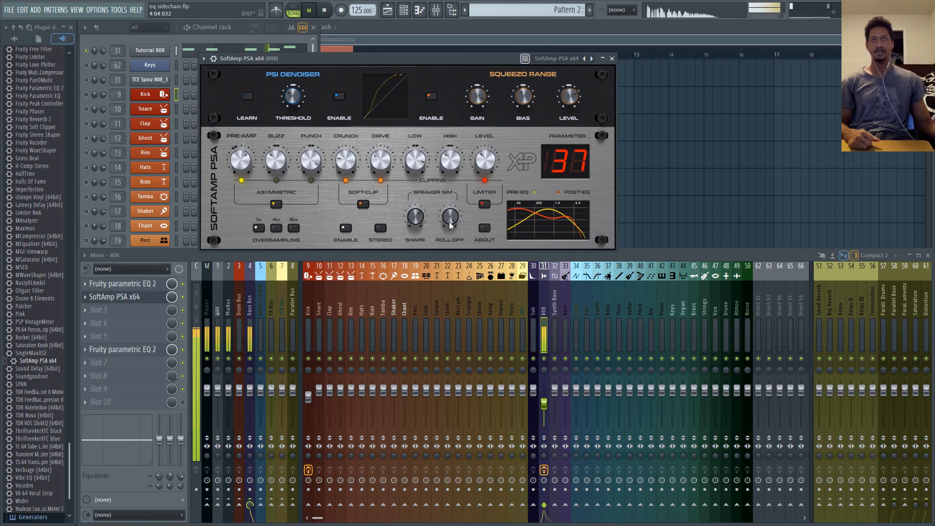
Set SoftAmp PSA's speaker-sim Roll-Off to about 16, turn the Limiter on, and stop playback.
drag(451, 225, 440, 303)
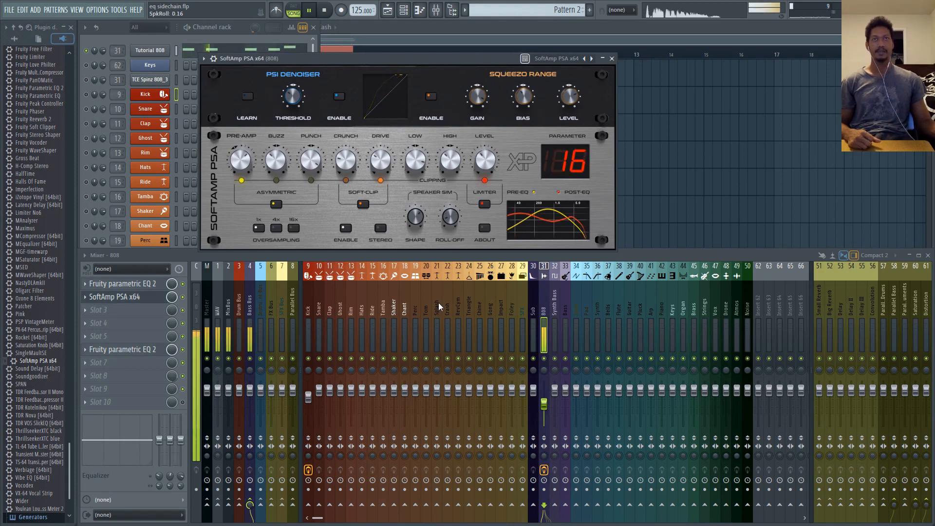
click(484, 204)
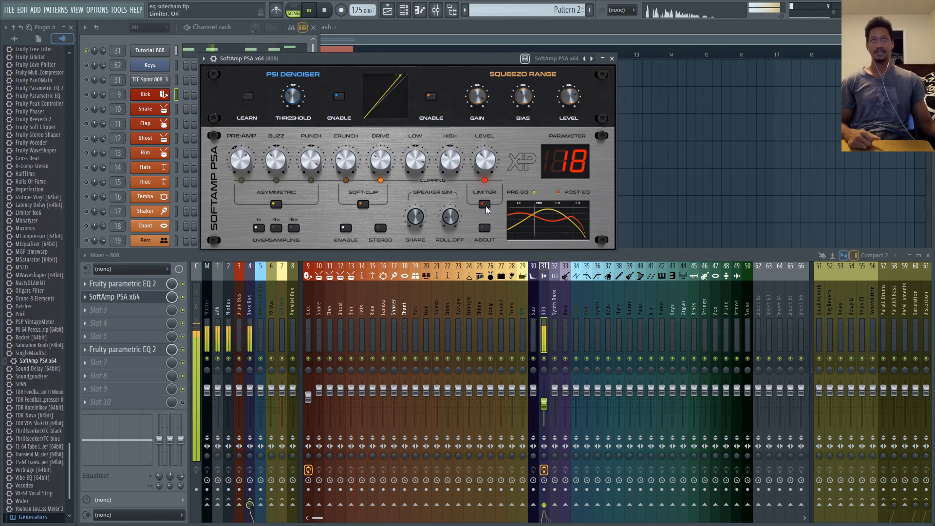
key(space)
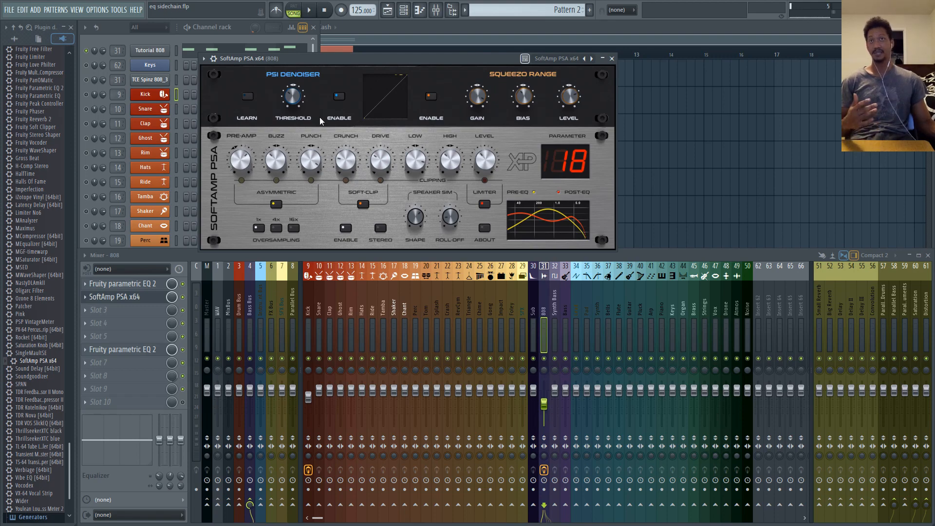
Play the 808 while varying SoftAmp PSA's Buzz and pushing Crunch up to 100, and stop the pattern.
key(space)
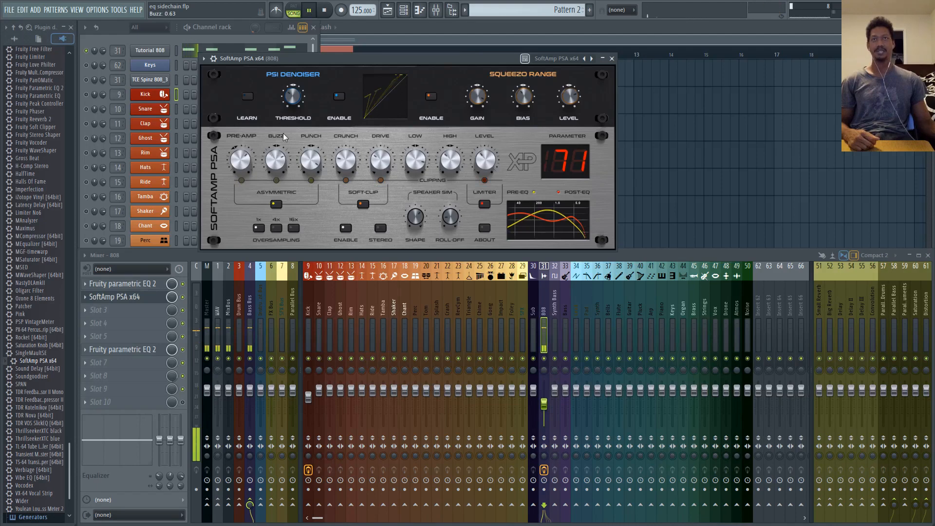
drag(284, 137, 284, 165)
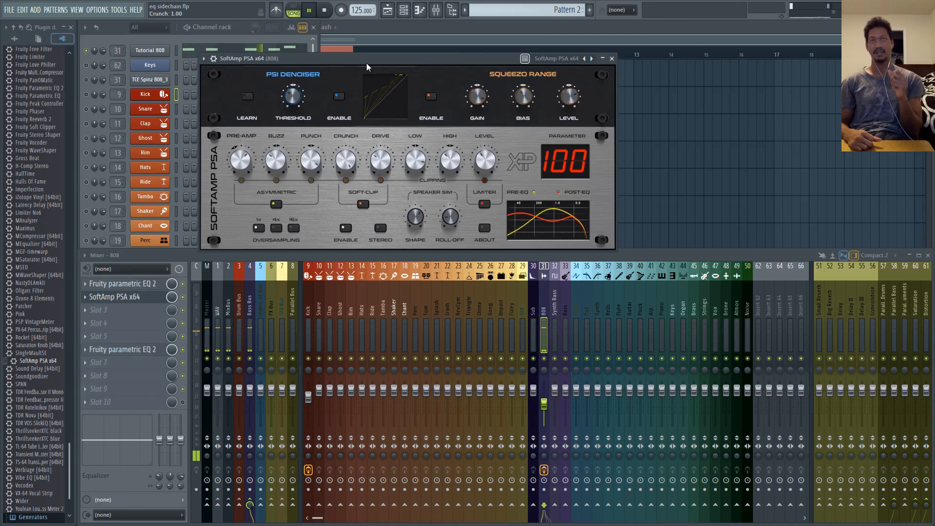
drag(366, 66, 349, 138)
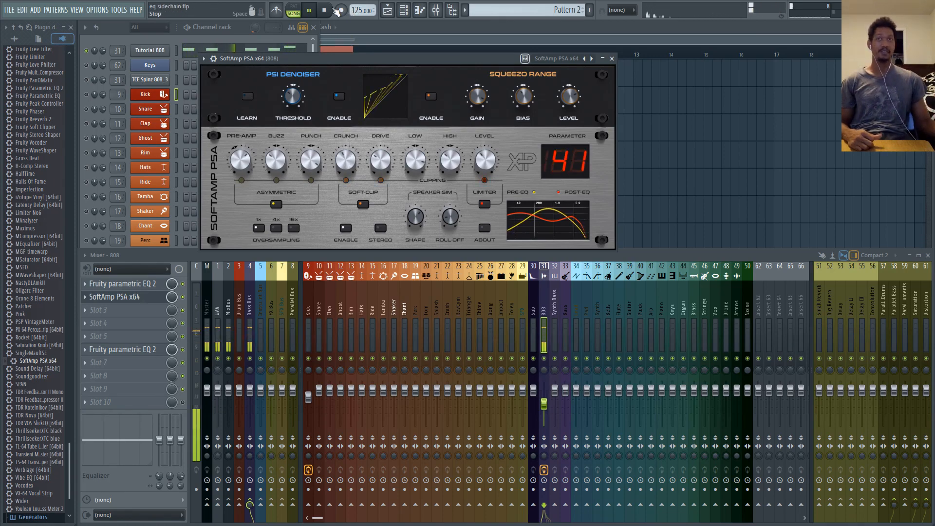
click(334, 9)
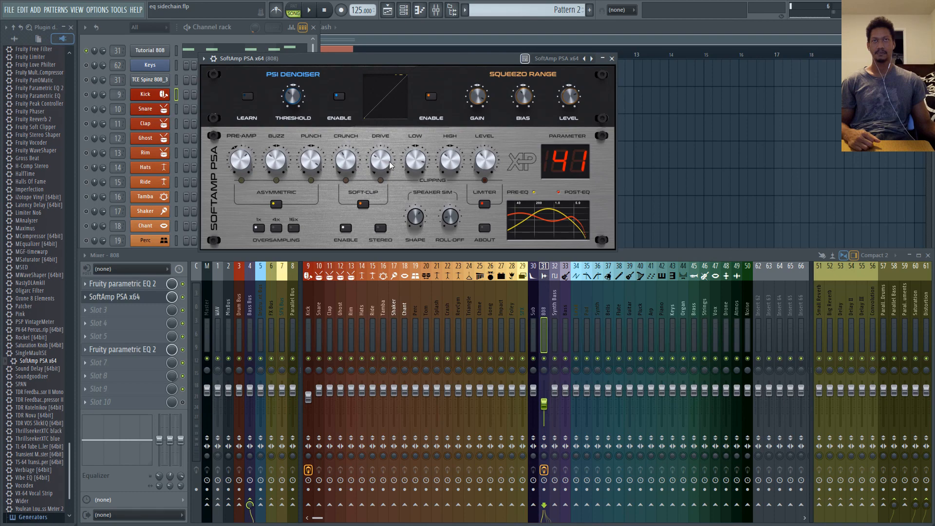
Play the 808, bring SoftAmp PSA's Drive down to about 26, and stop playback.
key(space)
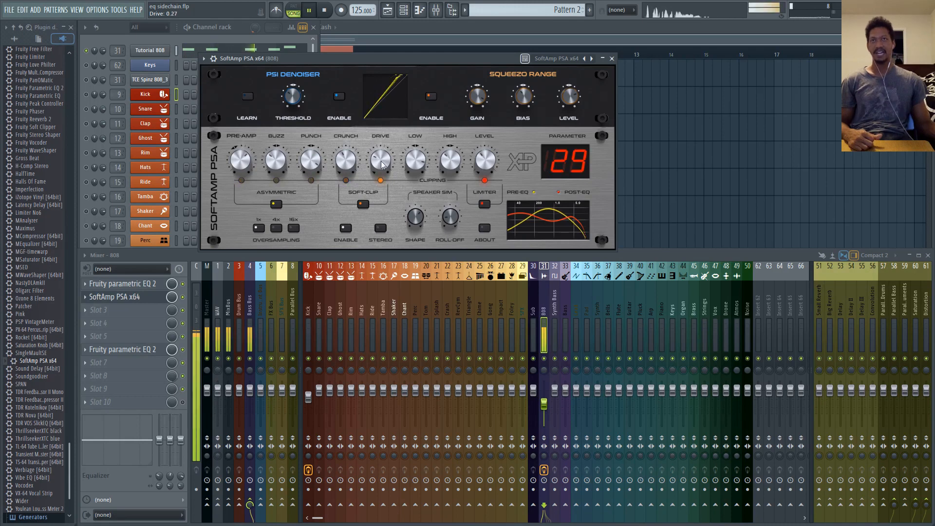
click(327, 17)
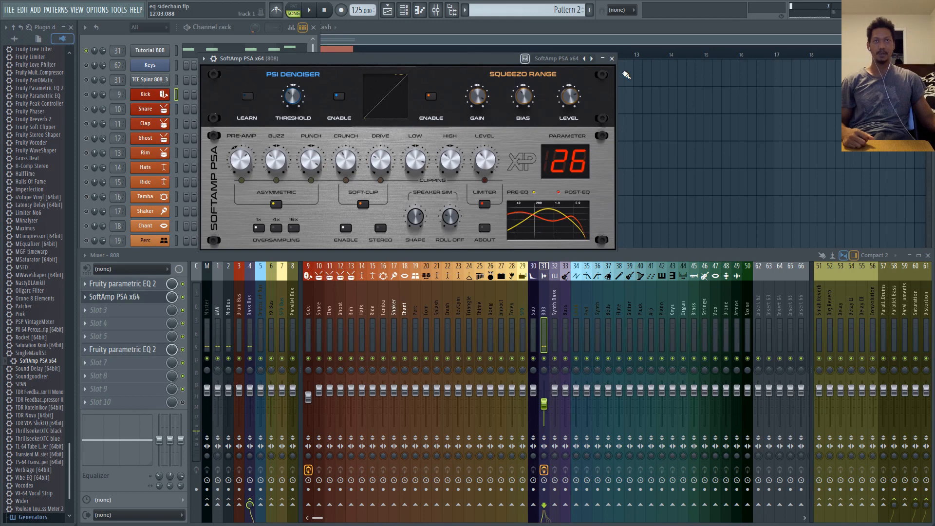
Replace SoftAmp PSA with Voxengo Tube Amp in slot 2 of the 808 track and reposition its window.
click(612, 59)
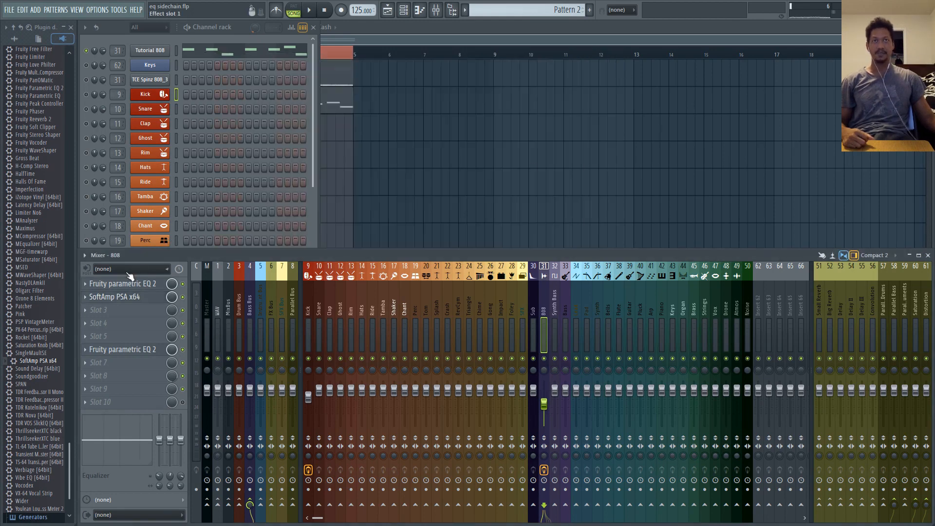
drag(62, 305, 58, 305)
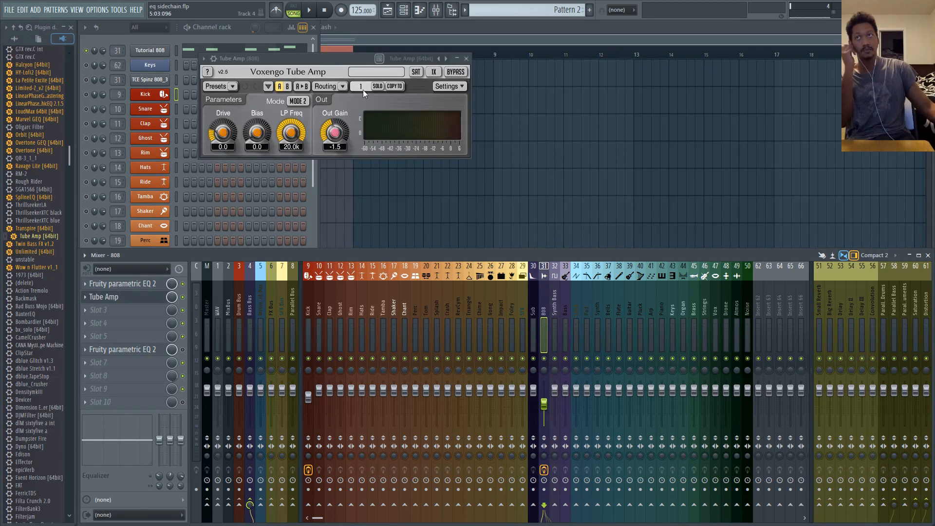
drag(335, 60, 407, 73)
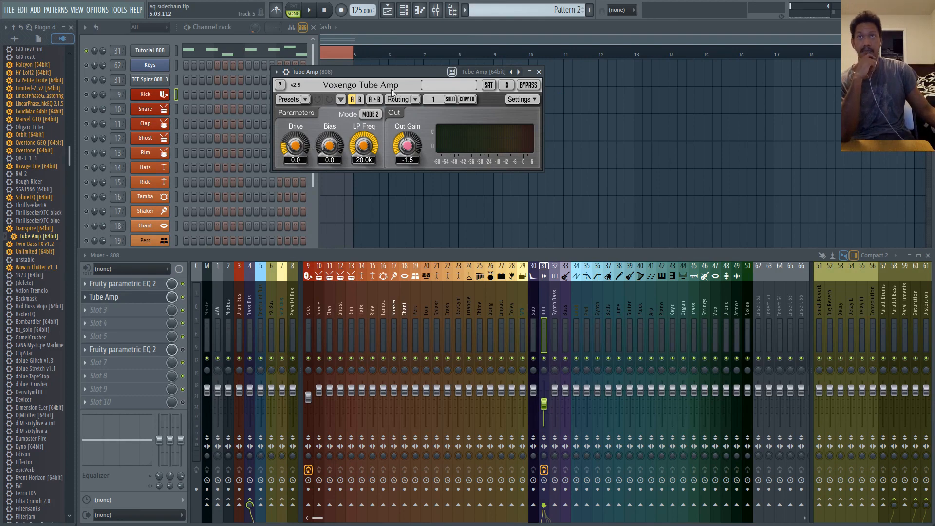
mouse_move(390, 74)
mouse_down()
mouse_move(351, 89)
mouse_move(393, 92)
mouse_move(393, 74)
mouse_up()
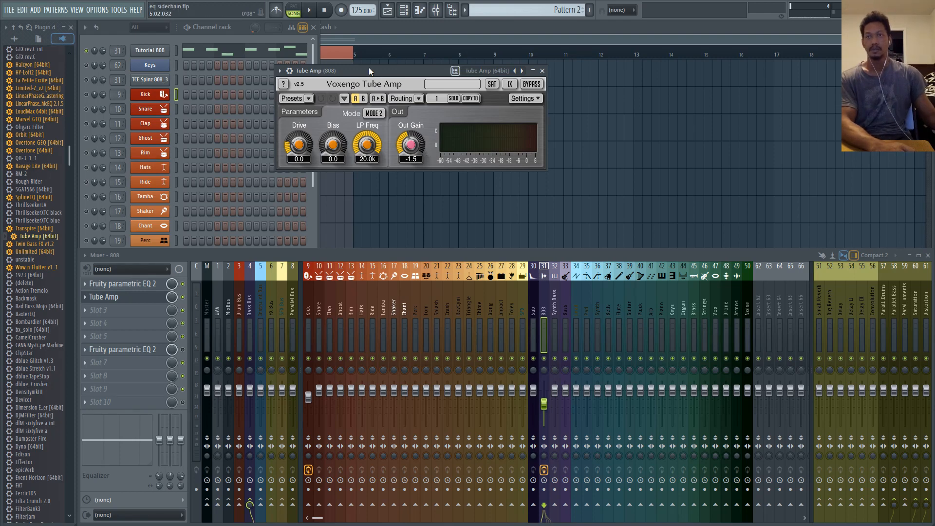
Play the 808 and set Tube Amp to Mode 1 with Drive 16.5, Bias 67.1 and LP Freq 262.
click(312, 10)
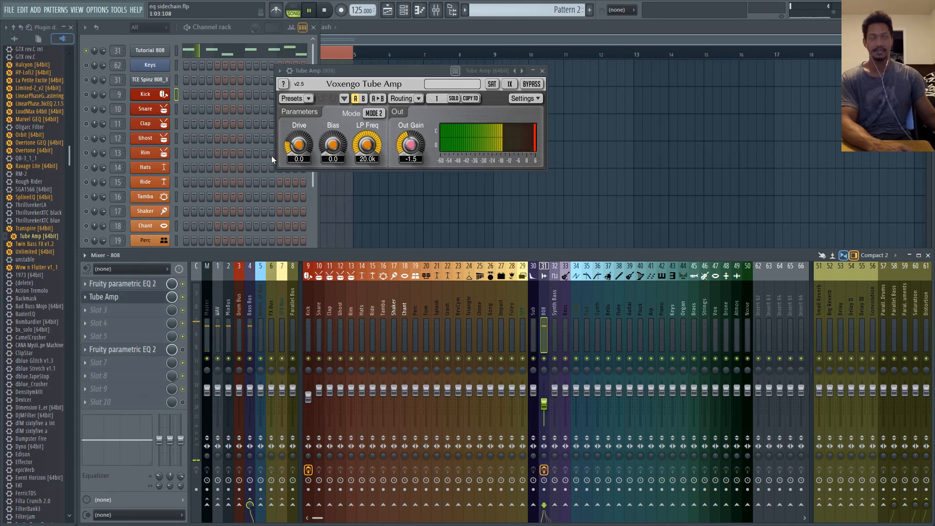
mouse_move(297, 148)
drag(298, 148, 297, 118)
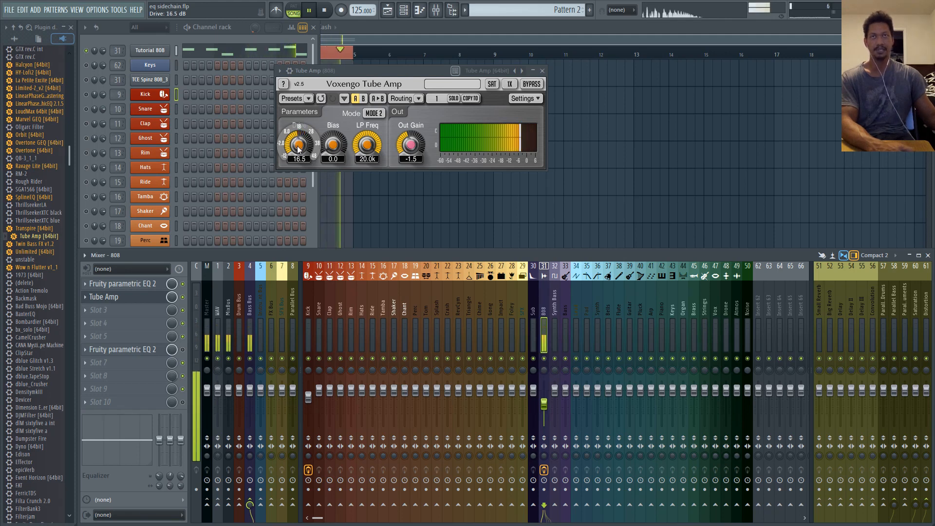
mouse_move(373, 149)
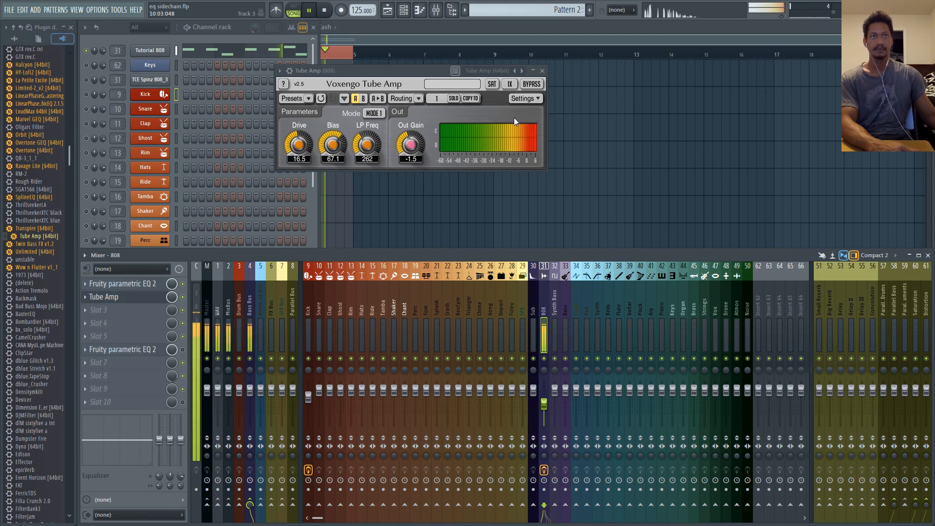
Enable Tube Amp's SAT option and set its Out Gain to 3.4 dB while the 808 plays.
click(492, 86)
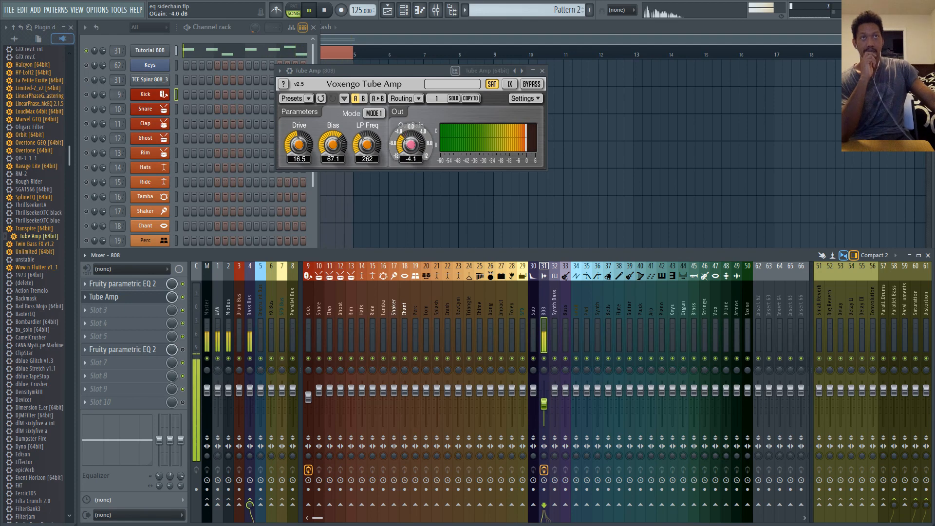
drag(408, 150, 408, 113)
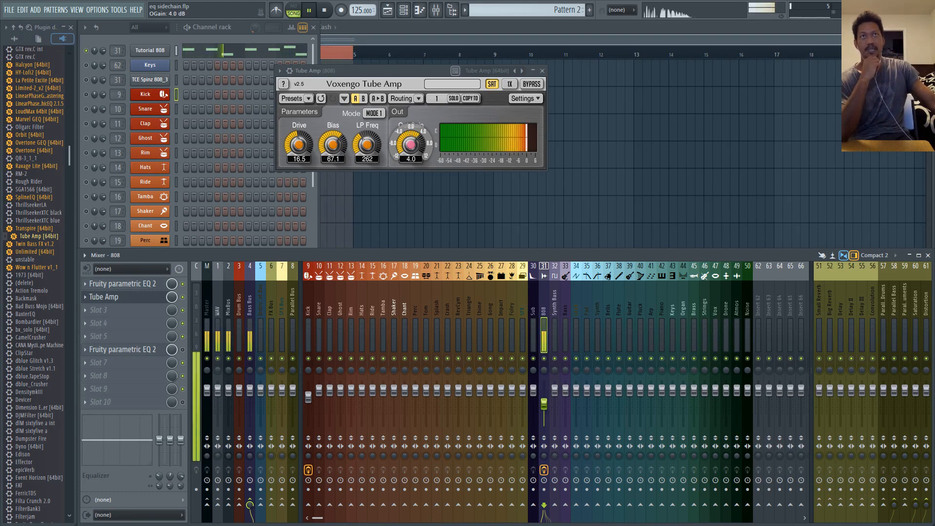
drag(410, 145, 411, 147)
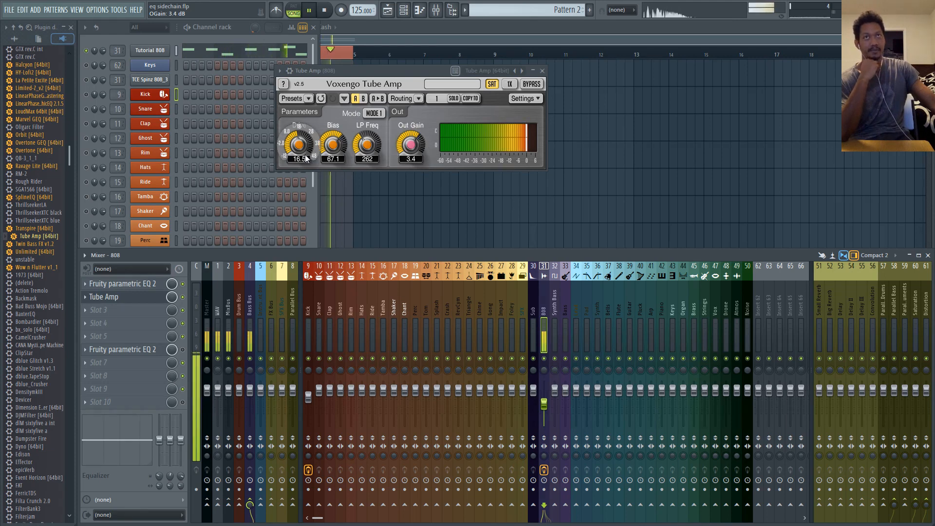
Set Tube Amp's Drive to 27.4, Bias to 38.3, LP Freq to 177 and oversampling to 2X, with playback stopped and the window moved aside.
drag(300, 154, 368, 147)
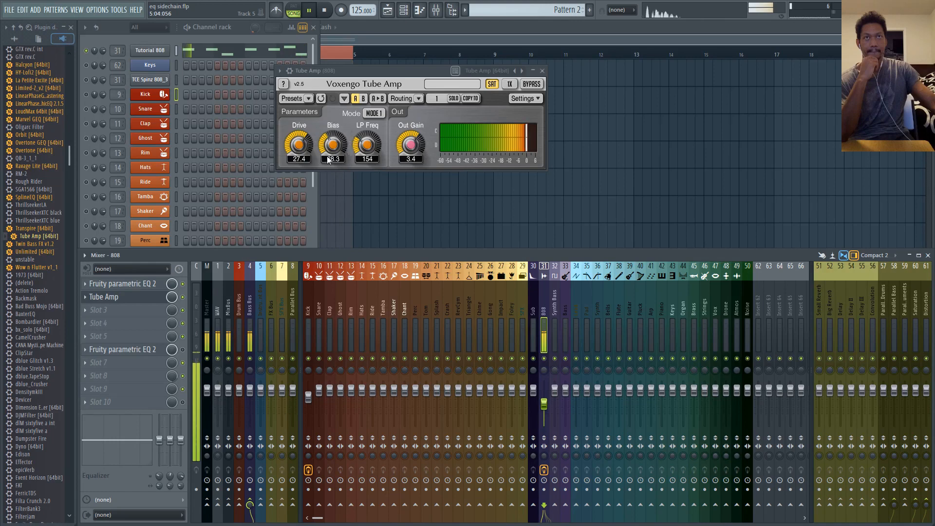
mouse_move(367, 145)
mouse_down()
mouse_move(366, 128)
mouse_move(367, 152)
mouse_up()
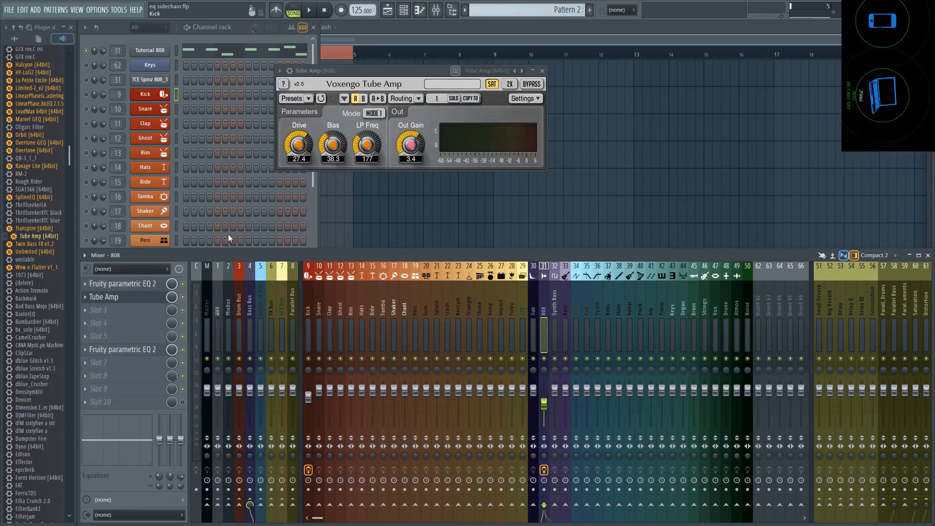
drag(388, 74, 428, 70)
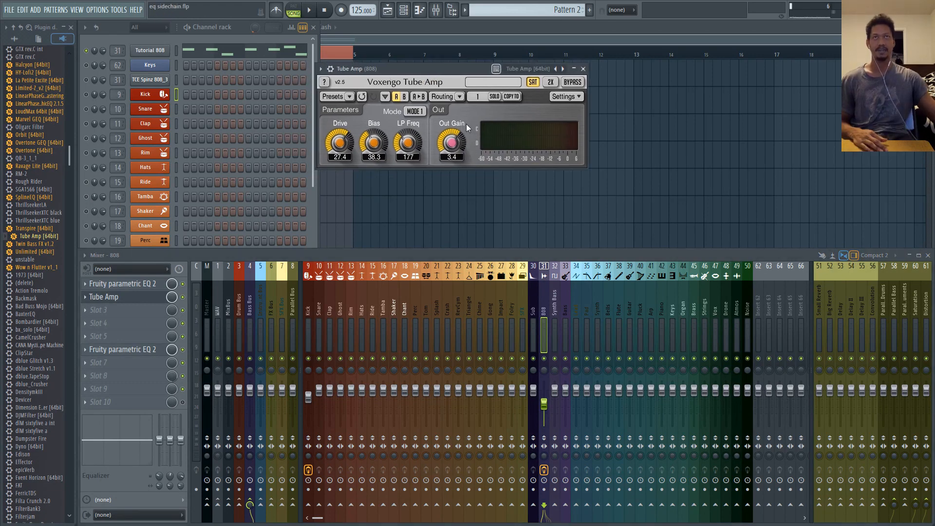